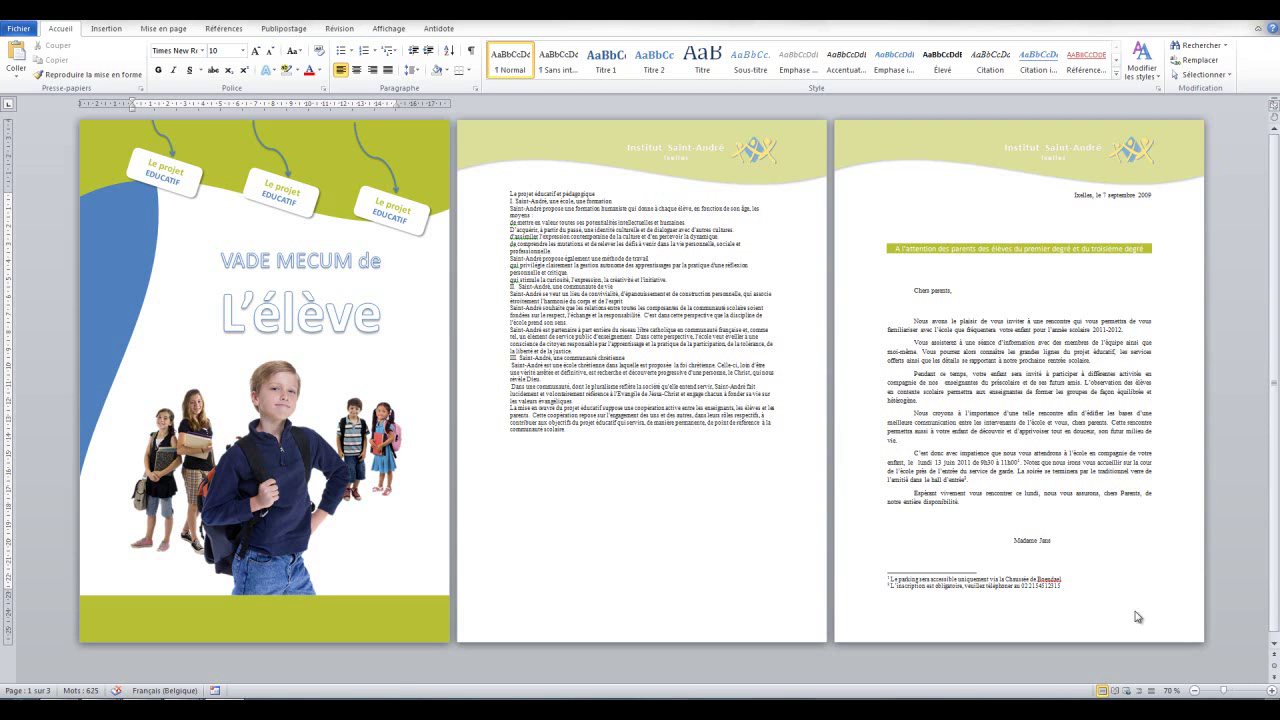
- Insert a page break after the signature at the end of the parents' letter to add a fourth page
{"action": "left_click", "coordinate": [1060, 523]}
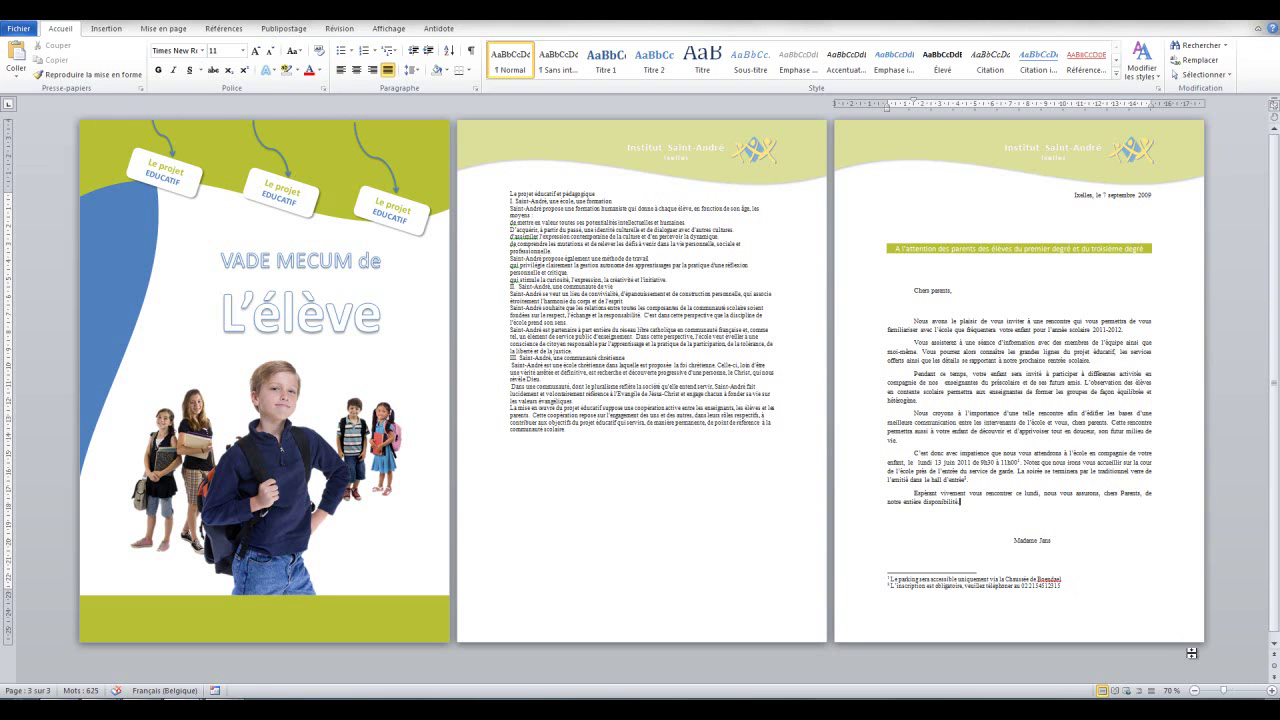
{"action": "left_click", "coordinate": [1272, 690]}
{"action": "left_click", "coordinate": [1272, 690]}
{"action": "left_click", "coordinate": [1272, 690]}
{"action": "left_click", "coordinate": [1272, 690]}
{"action": "left_click", "coordinate": [1272, 690]}
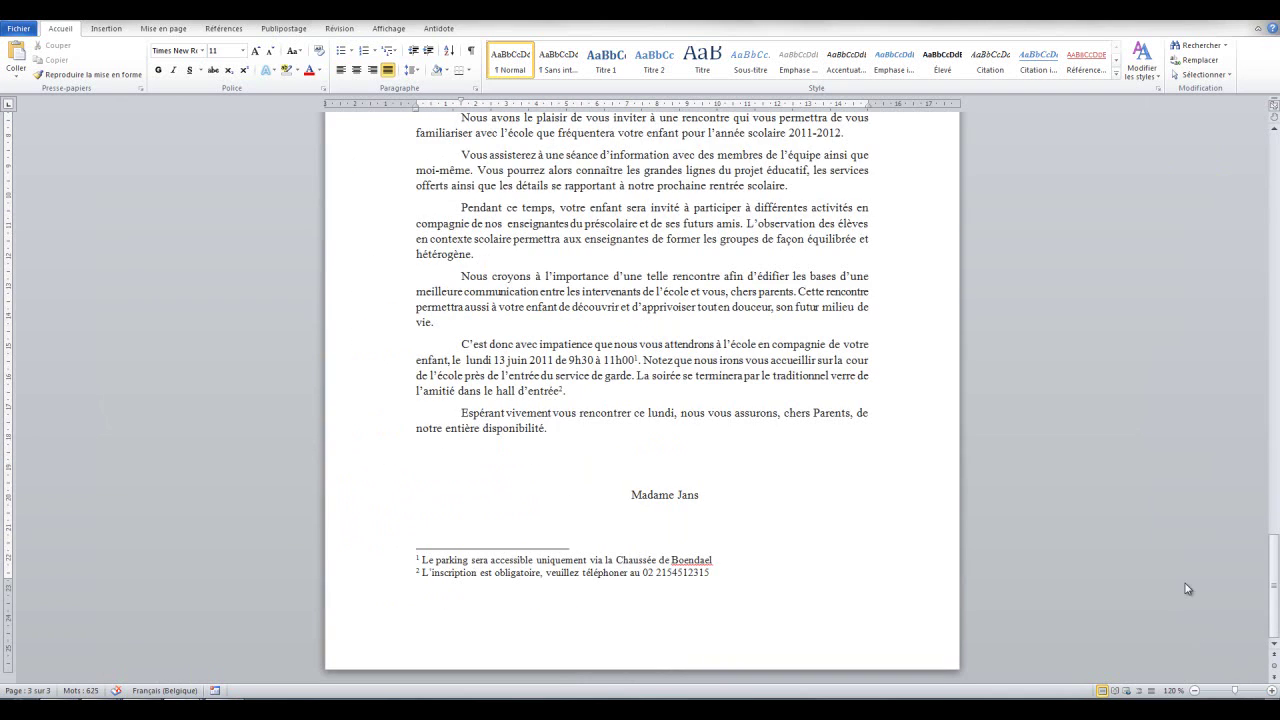
{"action": "scroll", "coordinate": [1185, 588], "scroll_direction": "up", "scroll_amount": 10}
{"action": "scroll", "coordinate": [1182, 583], "scroll_direction": "down", "scroll_amount": 9}
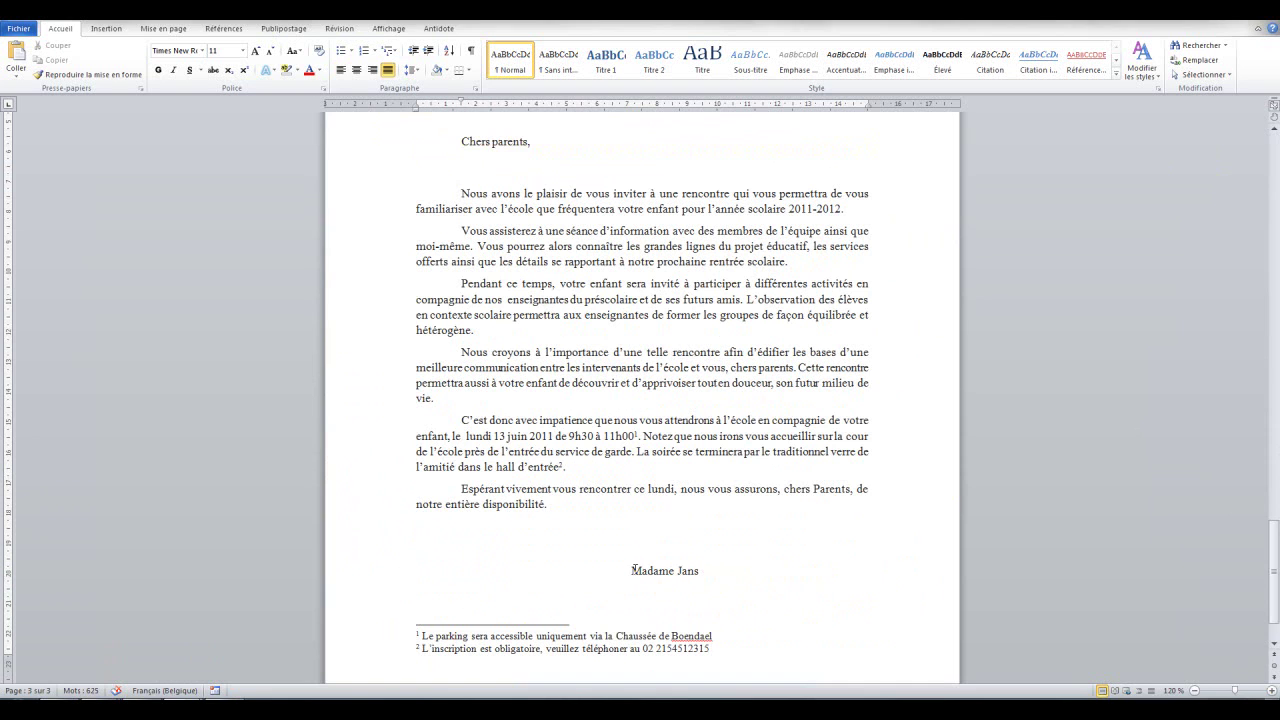
{"action": "left_click", "coordinate": [710, 570]}
{"action": "key", "text": "ctrl+Return"}
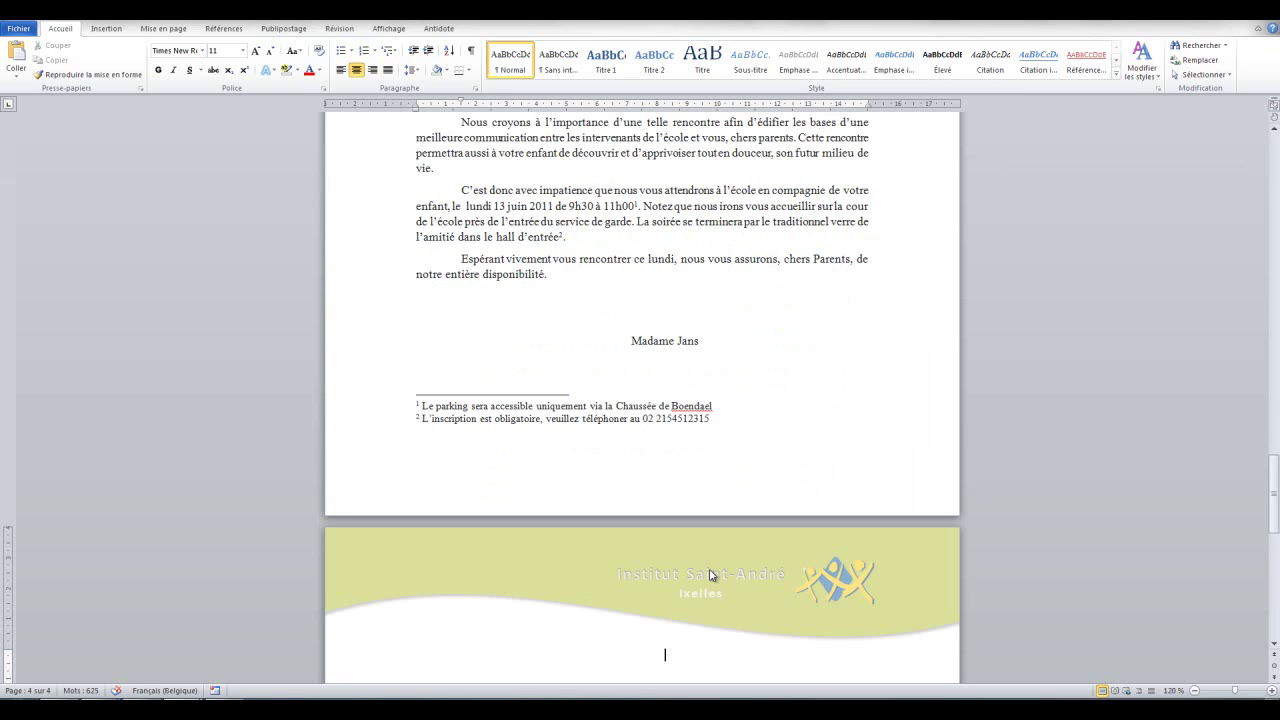
- Try to turn only the new fourth page to landscape by setting the orientation to Paysage
{"action": "scroll", "coordinate": [710, 574], "scroll_direction": "down", "scroll_amount": 7}
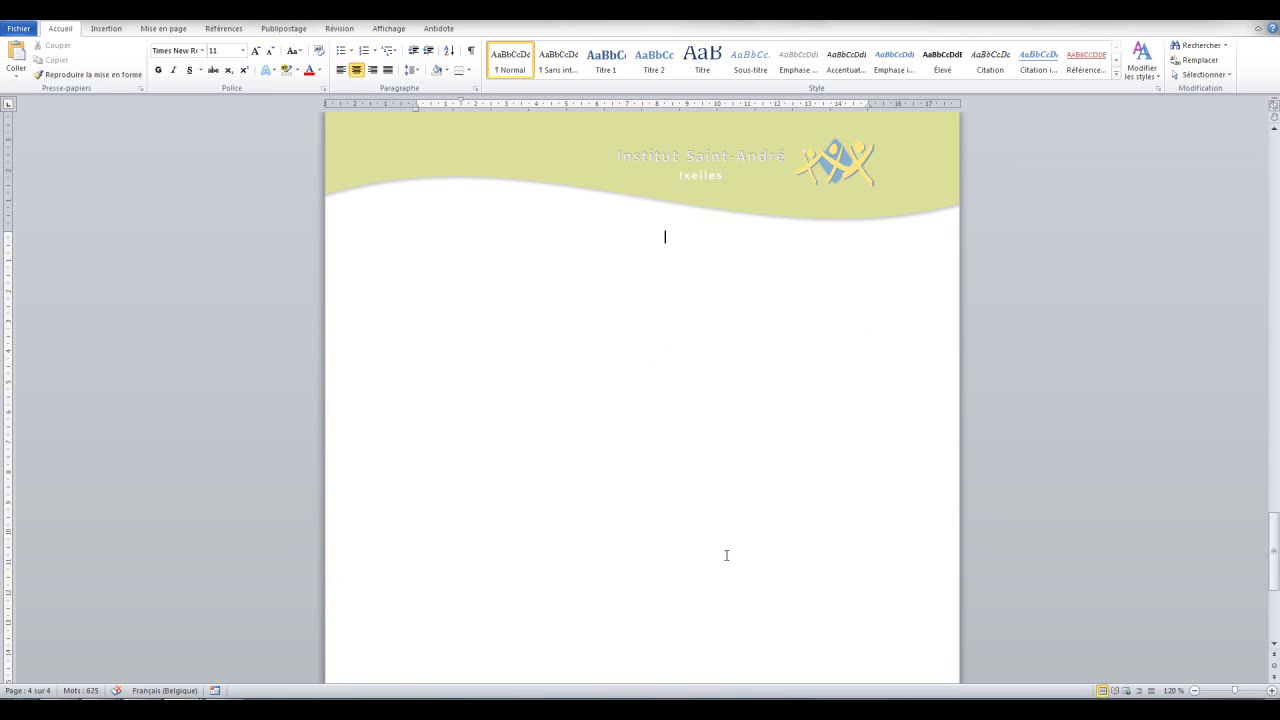
{"action": "left_click", "coordinate": [160, 29]}
{"action": "left_click", "coordinate": [151, 75]}
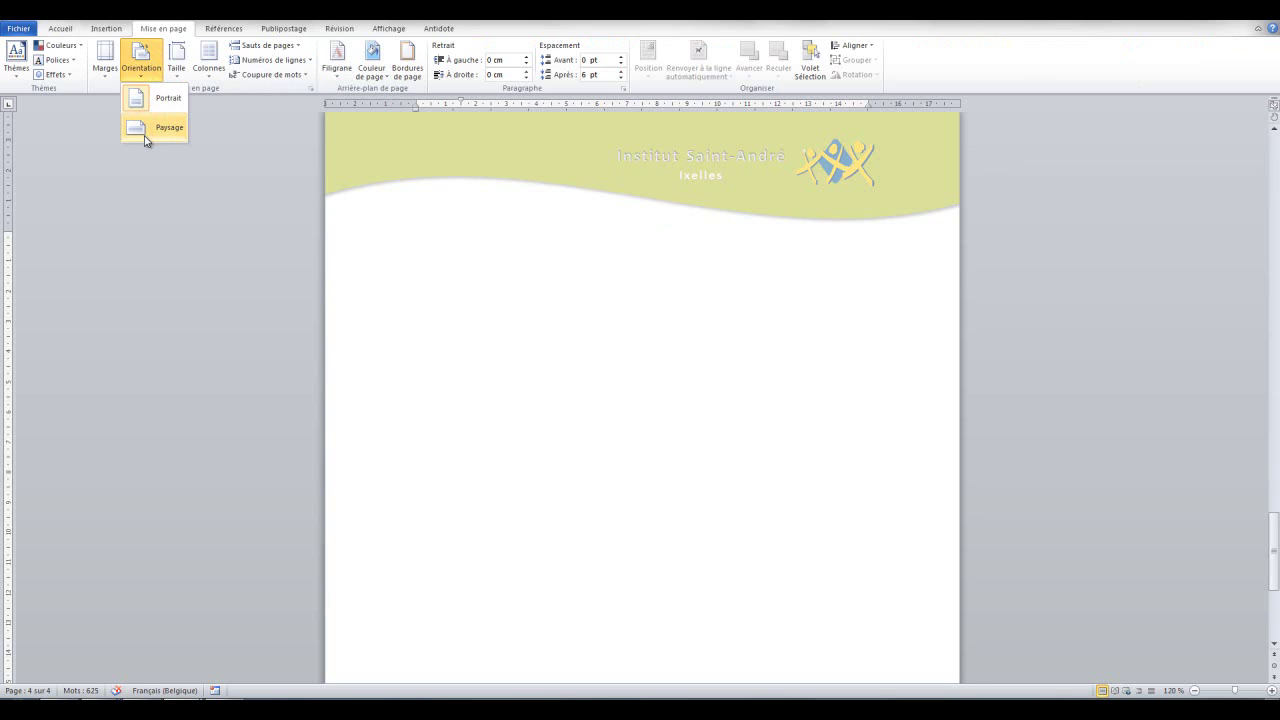
{"action": "left_click", "coordinate": [155, 127]}
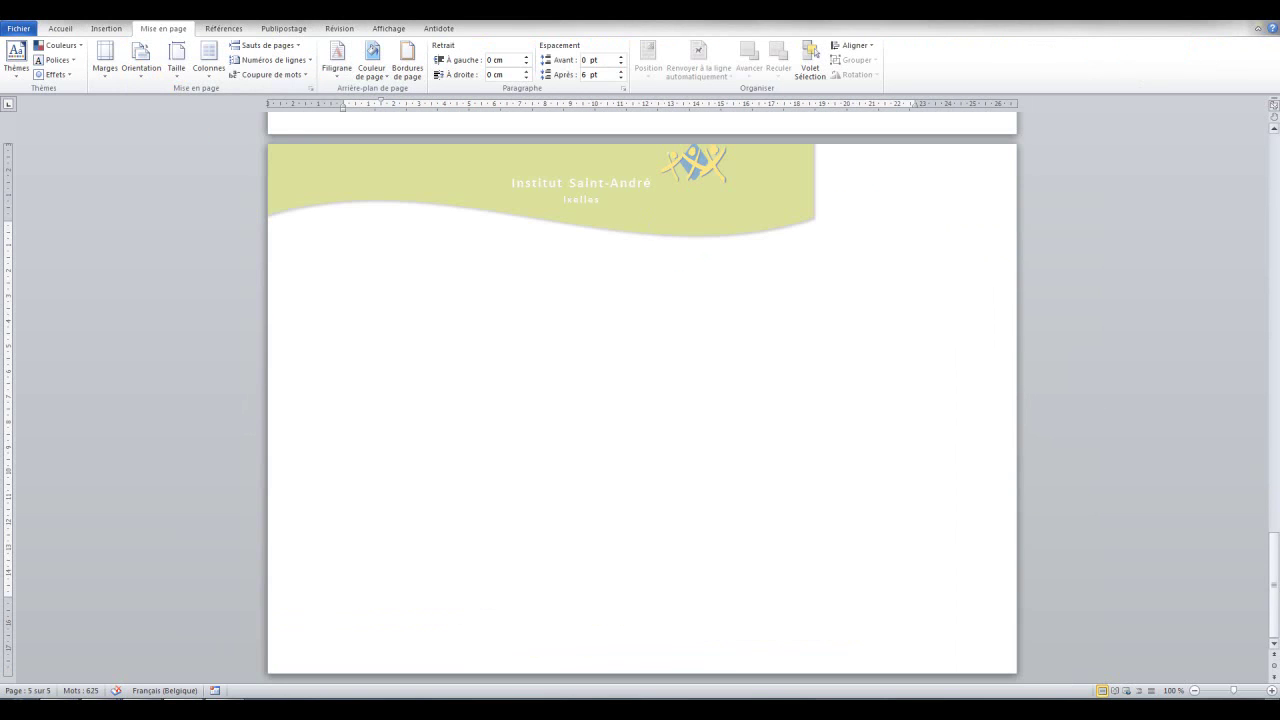
- Examine the orientation and header layout of all pages in the document at a reduced zoom
{"action": "left_click", "coordinate": [1194, 690]}
{"action": "left_click", "coordinate": [1194, 690]}
{"action": "left_click", "coordinate": [1194, 690]}
{"action": "left_click", "coordinate": [1194, 690]}
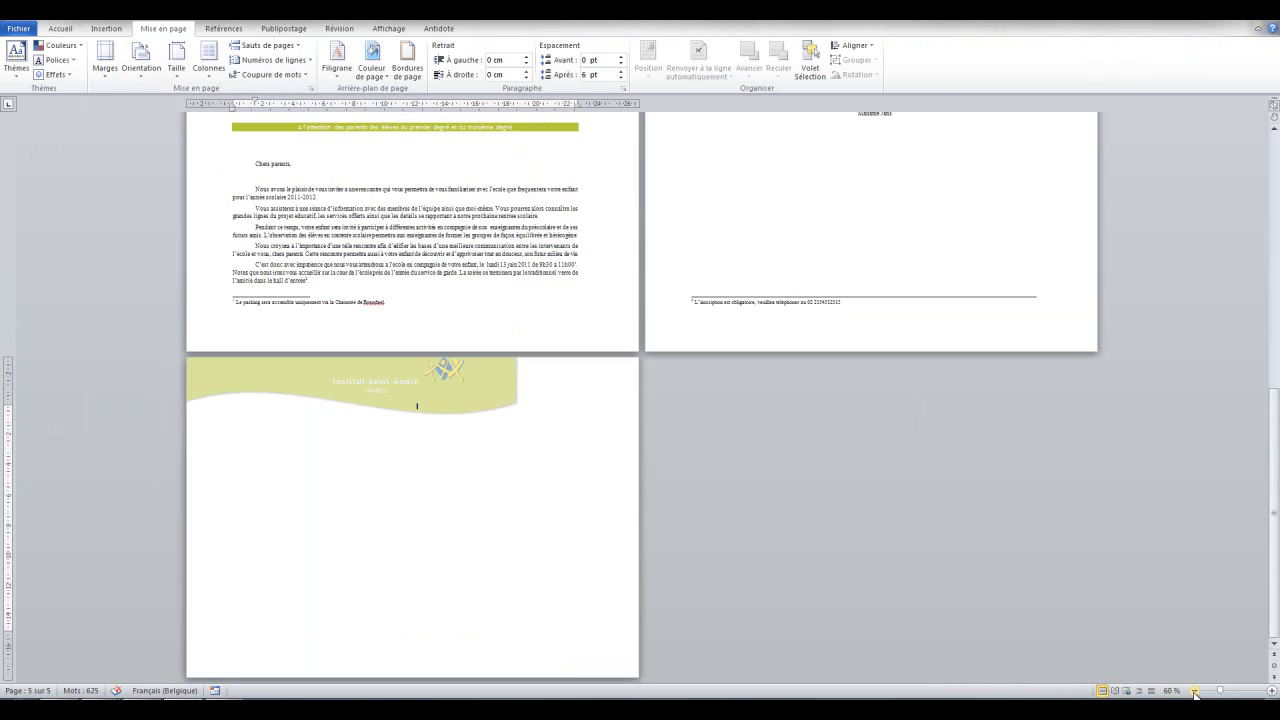
{"action": "left_click", "coordinate": [1194, 690]}
{"action": "left_click", "coordinate": [1194, 690]}
{"action": "left_click", "coordinate": [1194, 690]}
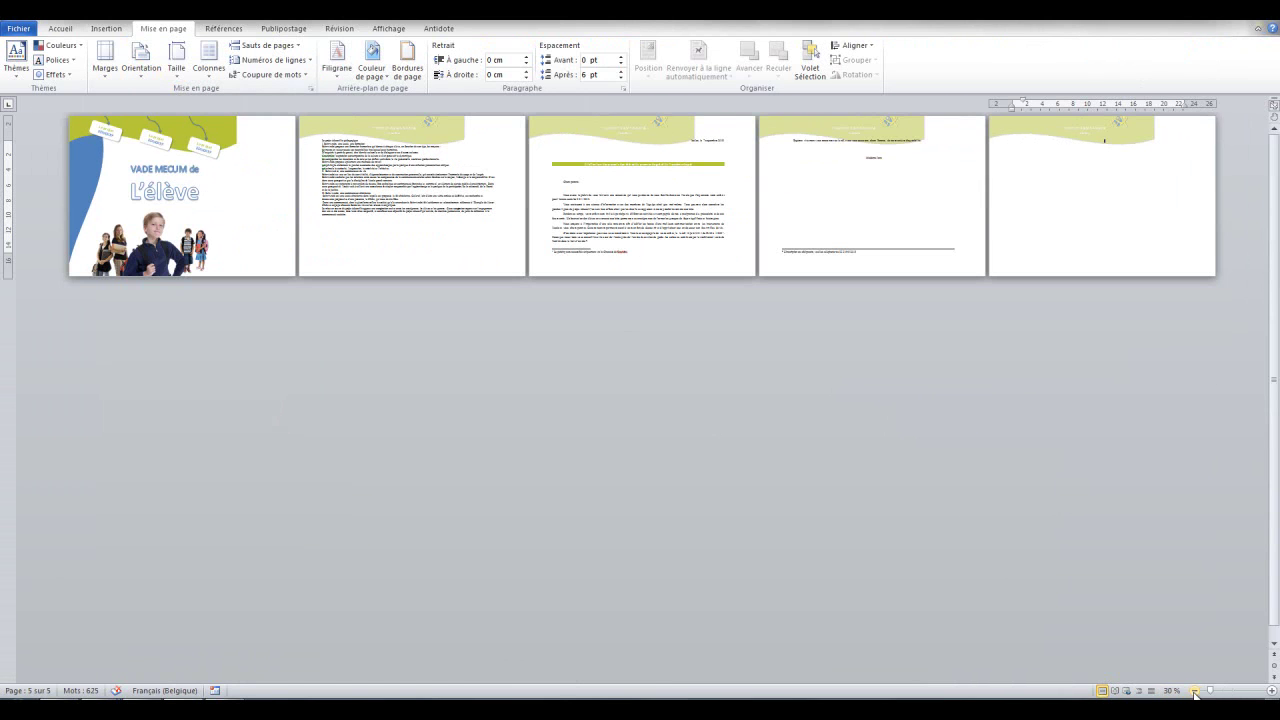
{"action": "left_click", "coordinate": [1272, 690]}
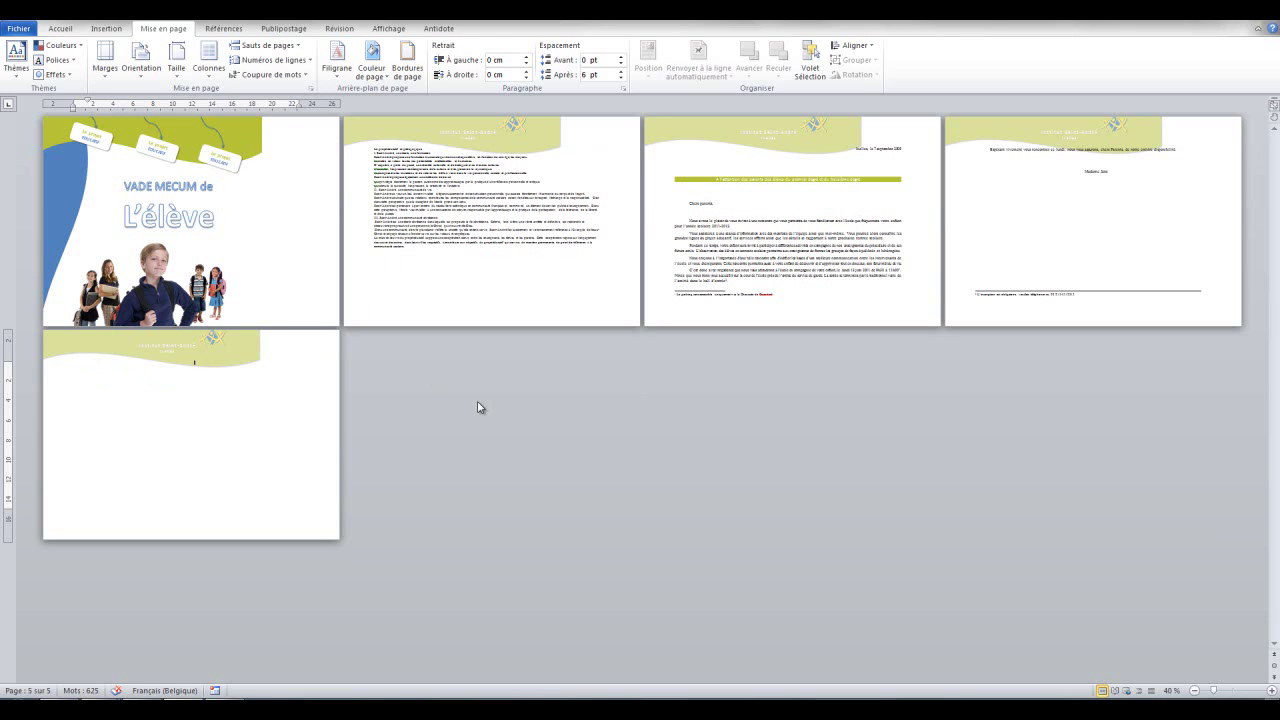
- Undo the landscape orientation and remove the page break after the letter's signature
{"action": "key", "text": "ctrl+z"}
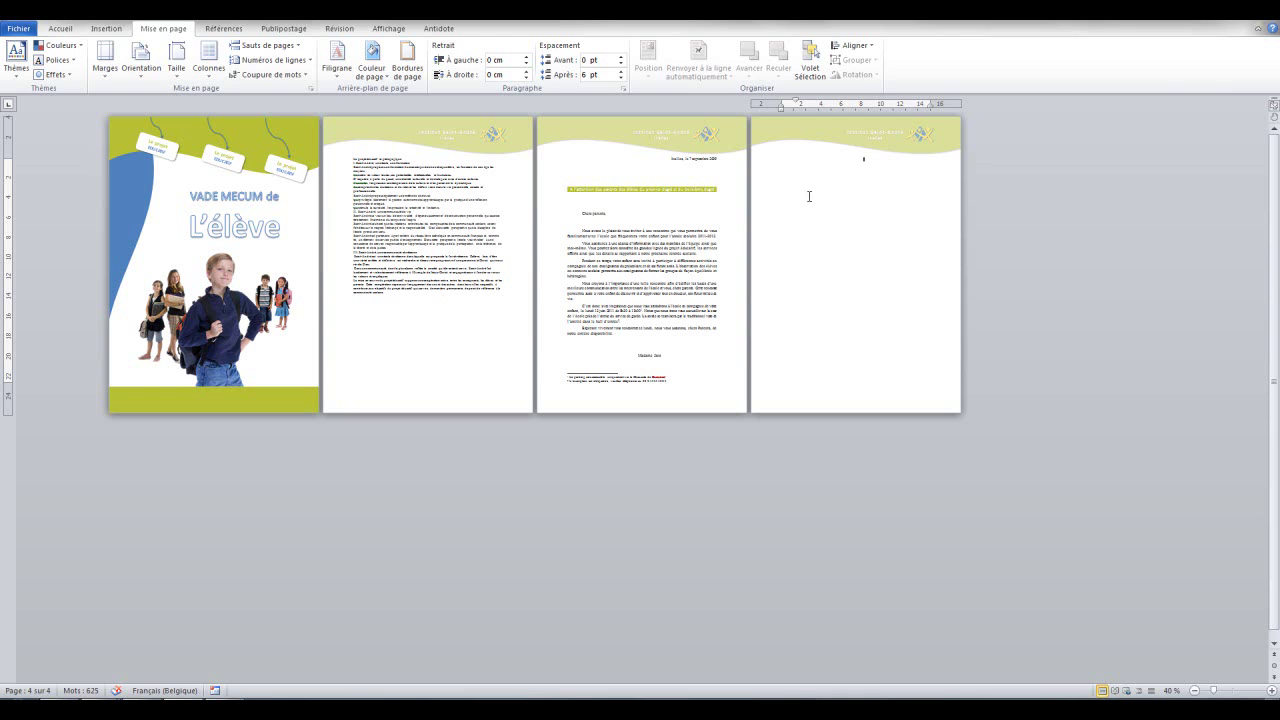
{"action": "key", "text": "BackSpace"}
{"action": "key", "text": "alt+h"}
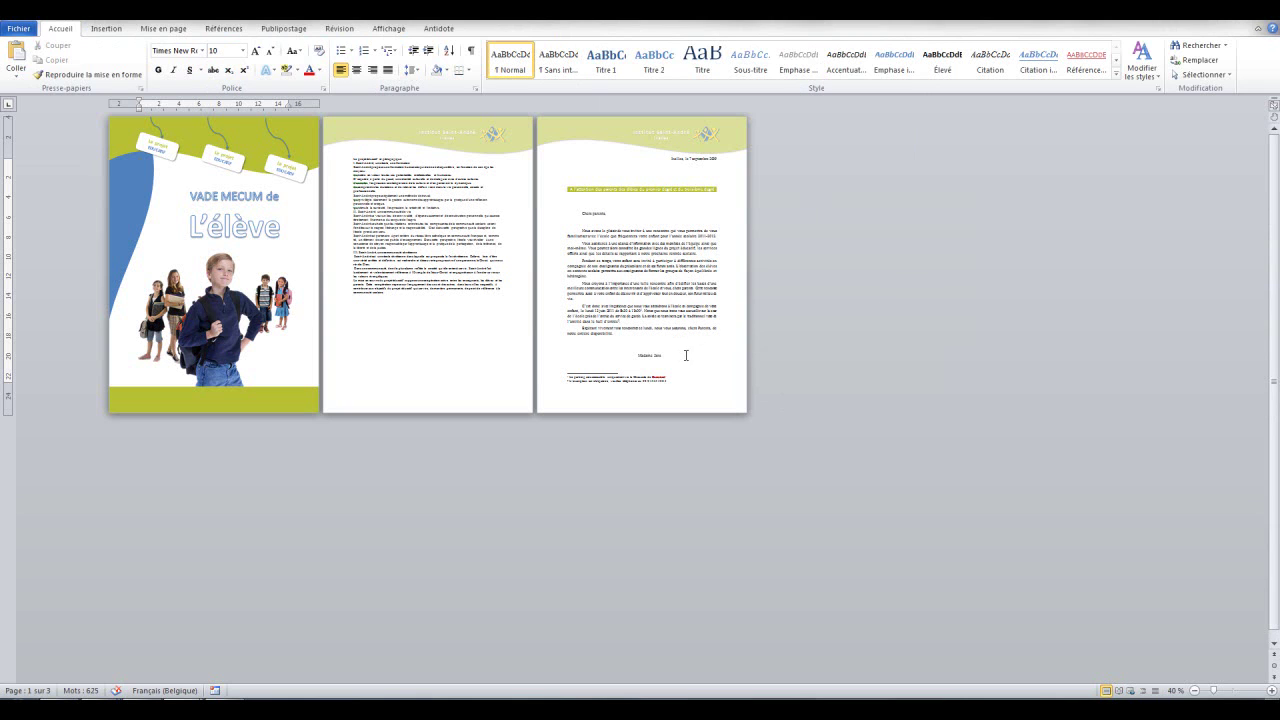
- Insert a section break after the signature at the end of the letter so that a new section starts on a fourth page
{"action": "left_click", "coordinate": [1272, 691]}
{"action": "left_click", "coordinate": [1272, 691]}
{"action": "left_click", "coordinate": [1272, 691]}
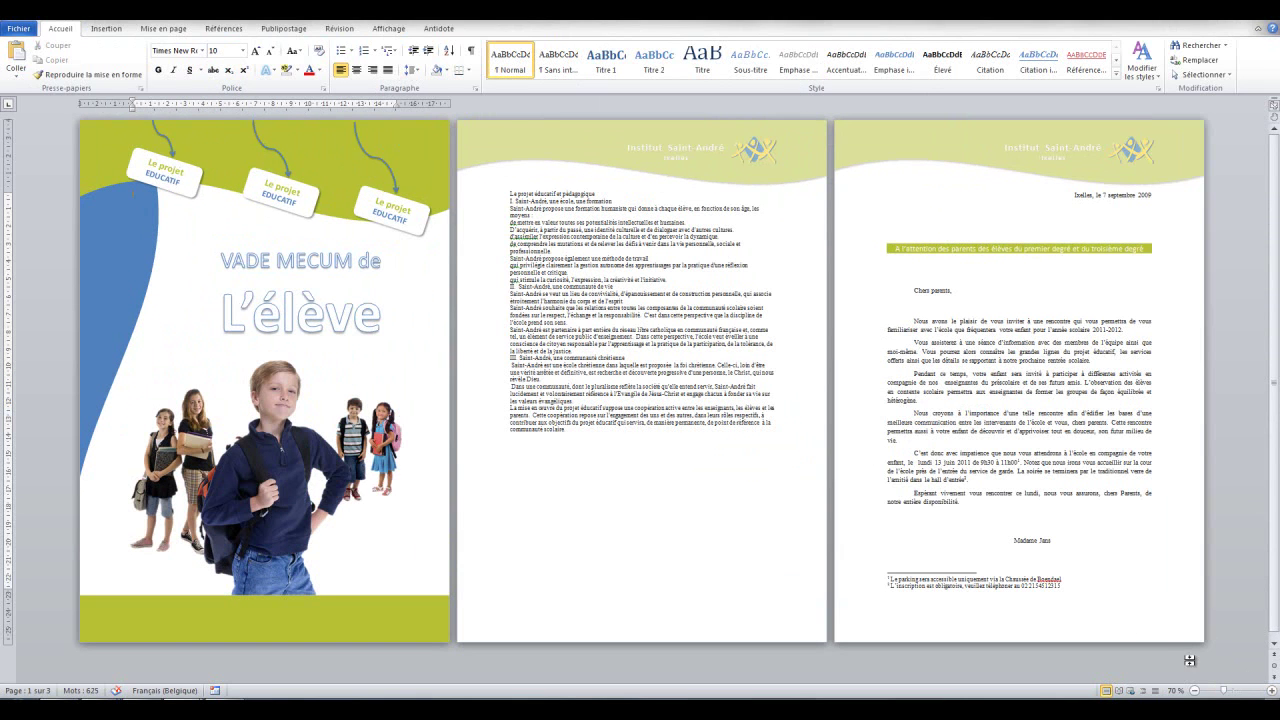
{"action": "left_click", "coordinate": [1057, 540]}
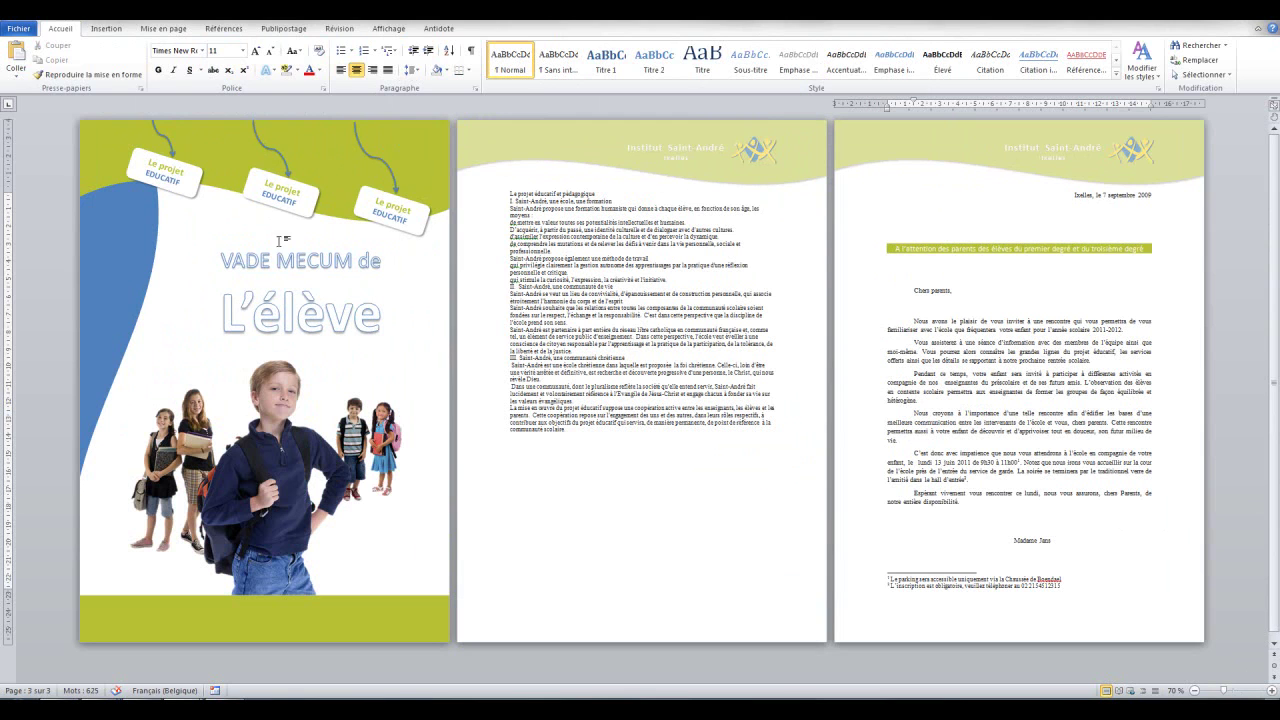
{"action": "left_click", "coordinate": [160, 33]}
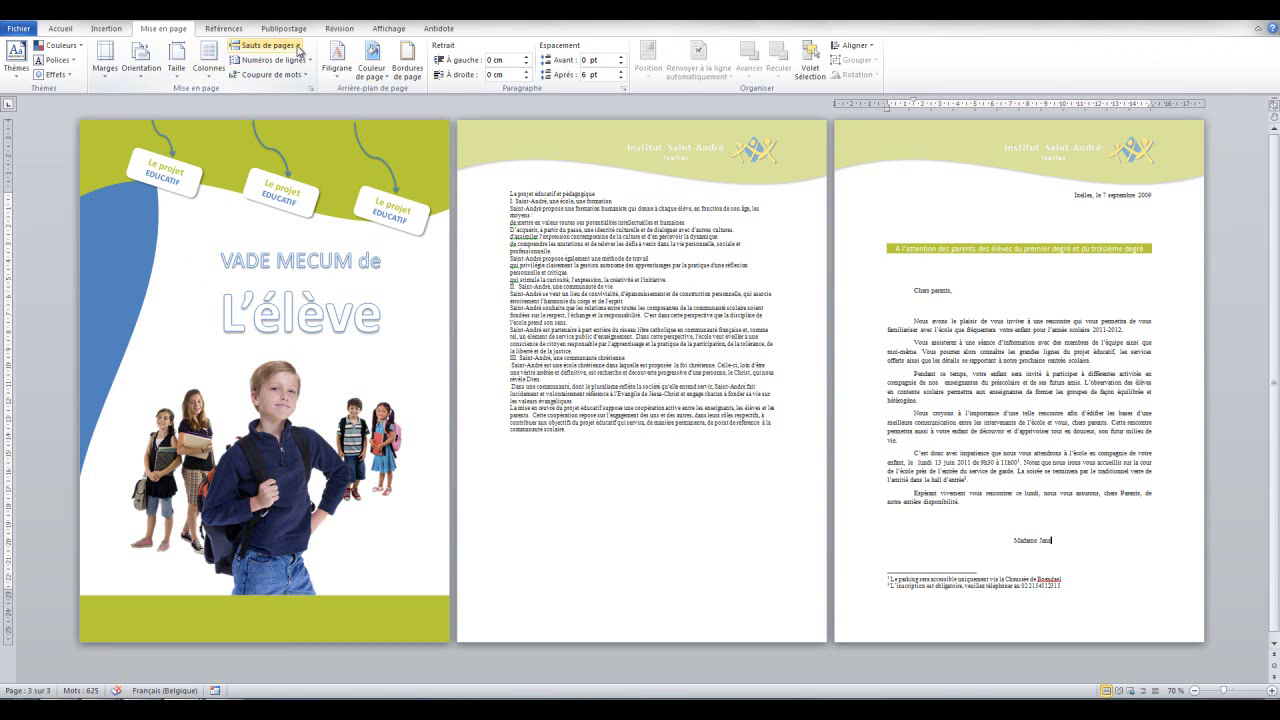
{"action": "left_click", "coordinate": [297, 46]}
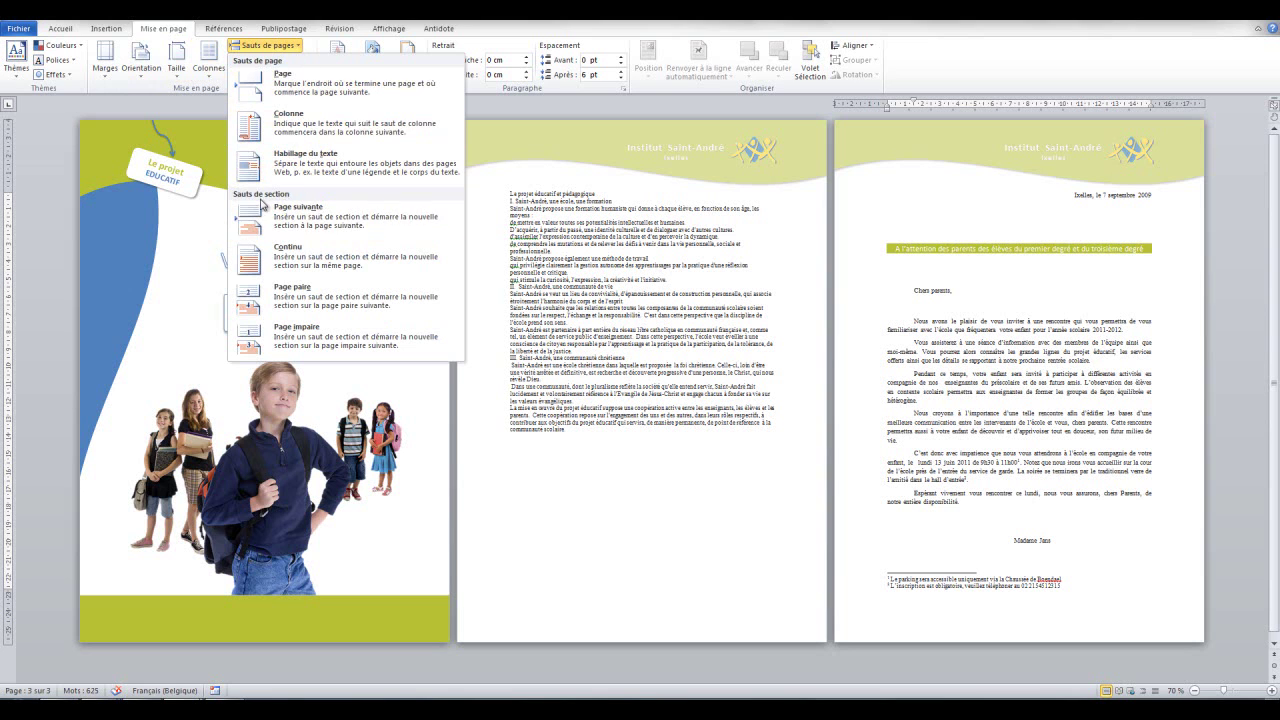
{"action": "left_click", "coordinate": [300, 263]}
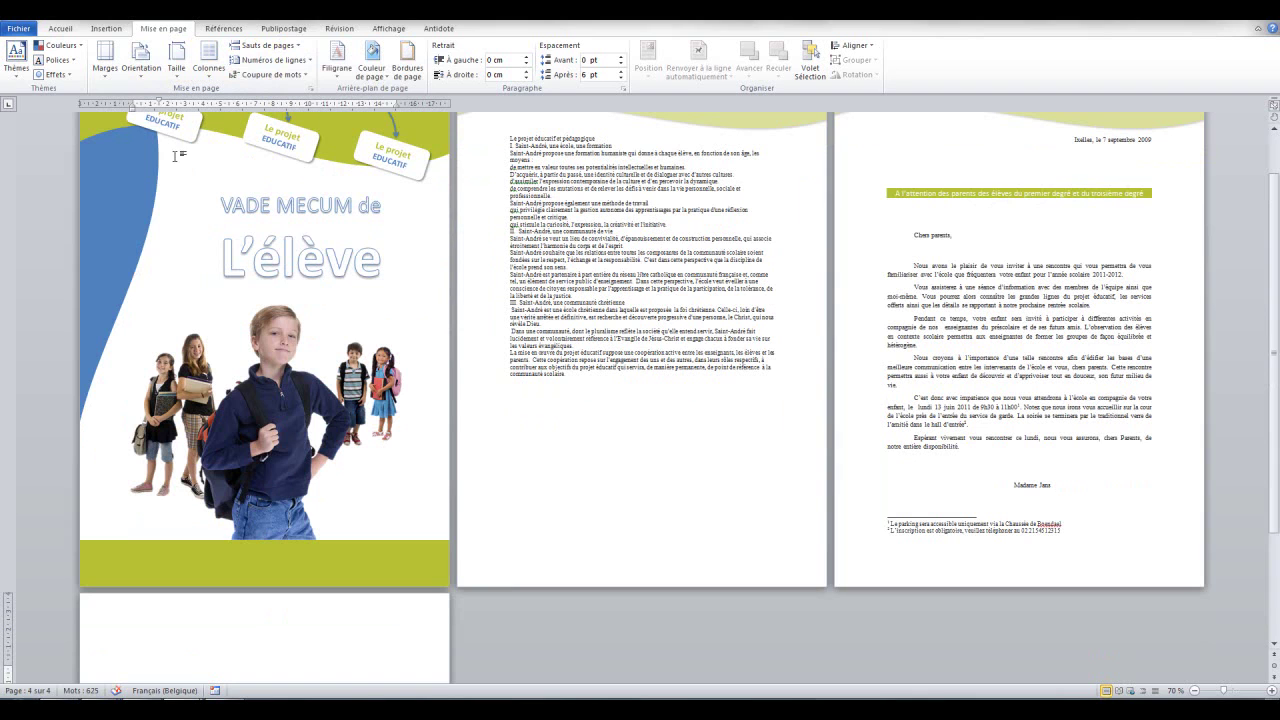
- Set the new section's page to landscape (Paysage) and check the orientation of all four pages
{"action": "left_click", "coordinate": [137, 80]}
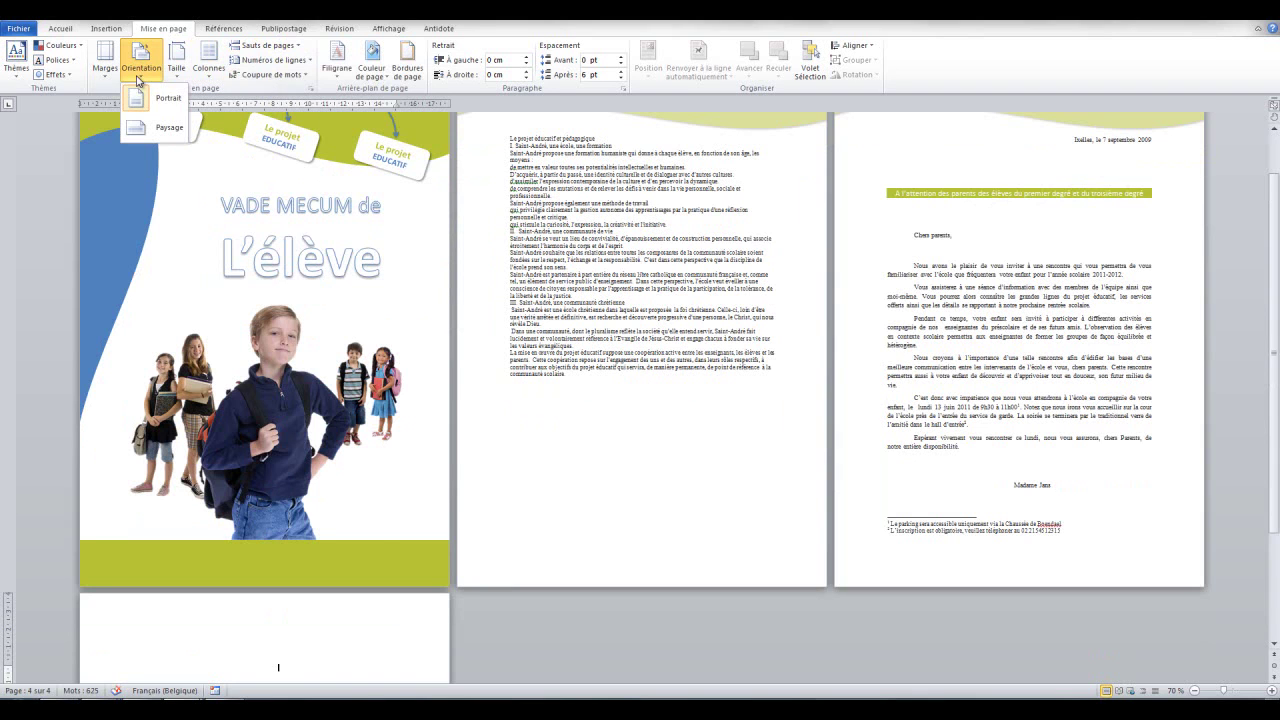
{"action": "left_click", "coordinate": [142, 130]}
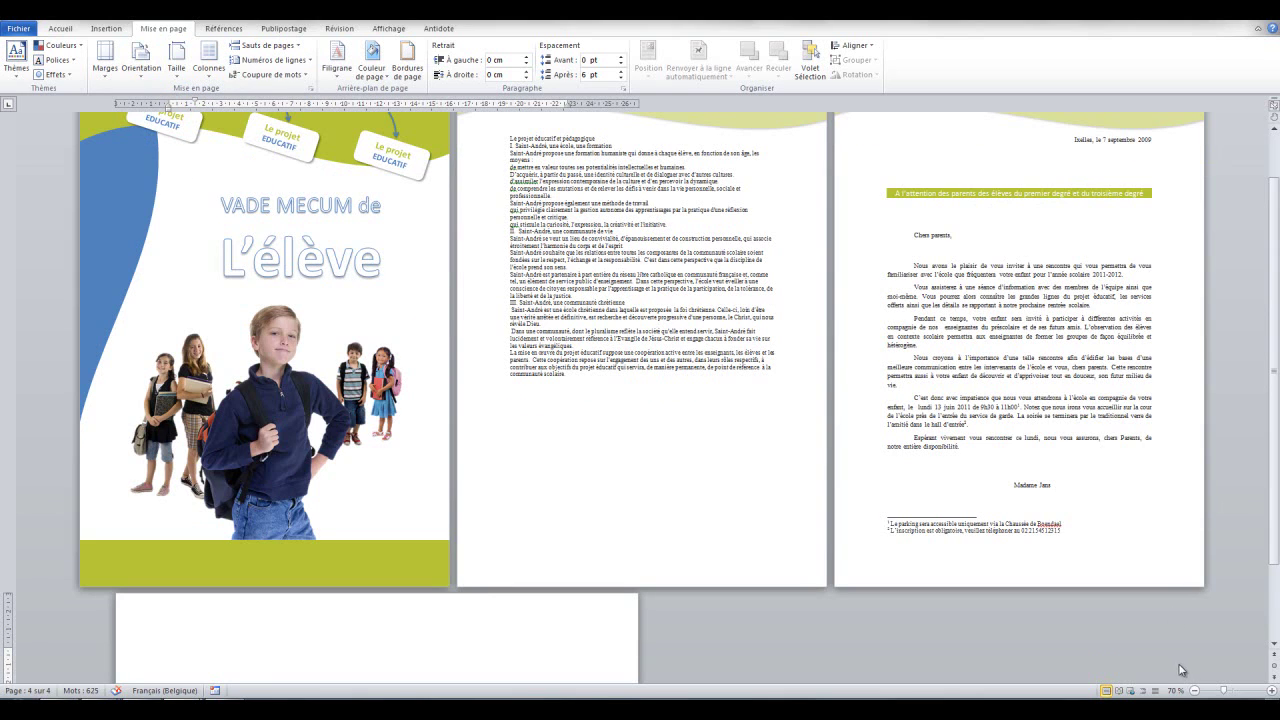
{"action": "left_click", "coordinate": [1194, 690]}
{"action": "left_click", "coordinate": [1194, 690]}
{"action": "left_click", "coordinate": [1194, 690]}
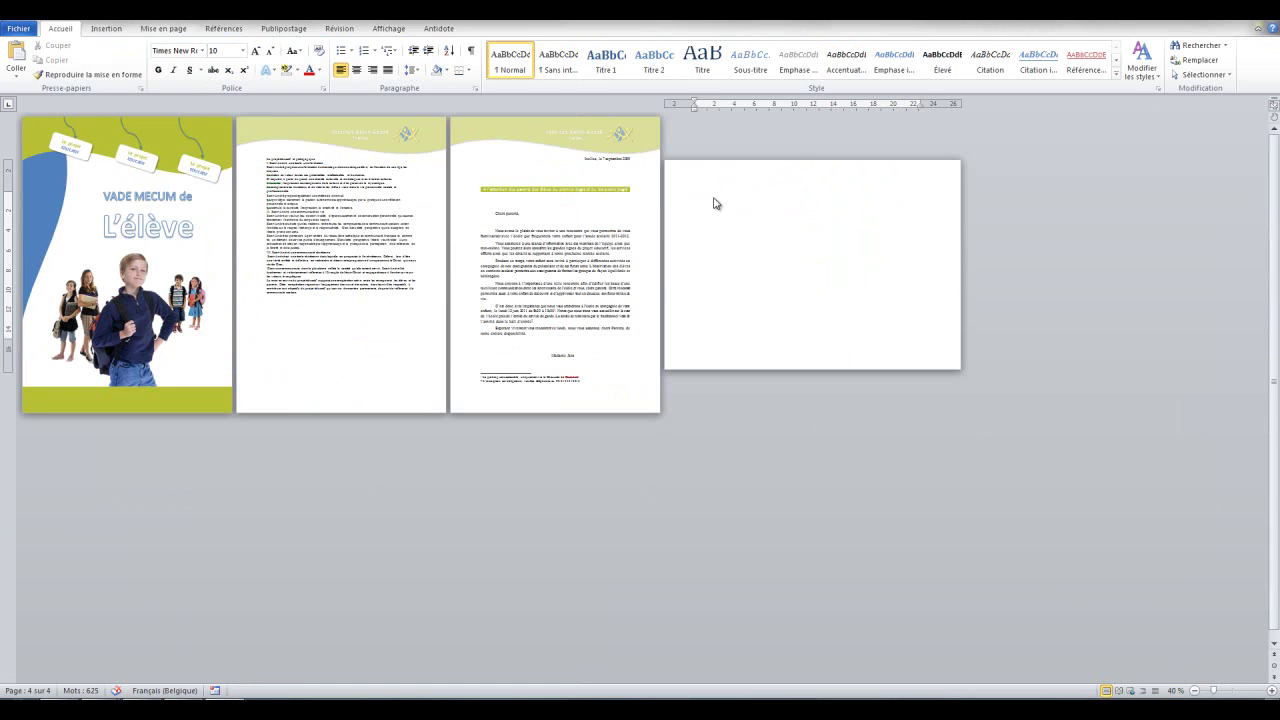
- Enter the title "HORAIRE DE L'ELEVE" on the landscape page and start a new line below it
{"action": "left_click", "coordinate": [1272, 691]}
{"action": "left_click", "coordinate": [1272, 691]}
{"action": "left_click", "coordinate": [1272, 691]}
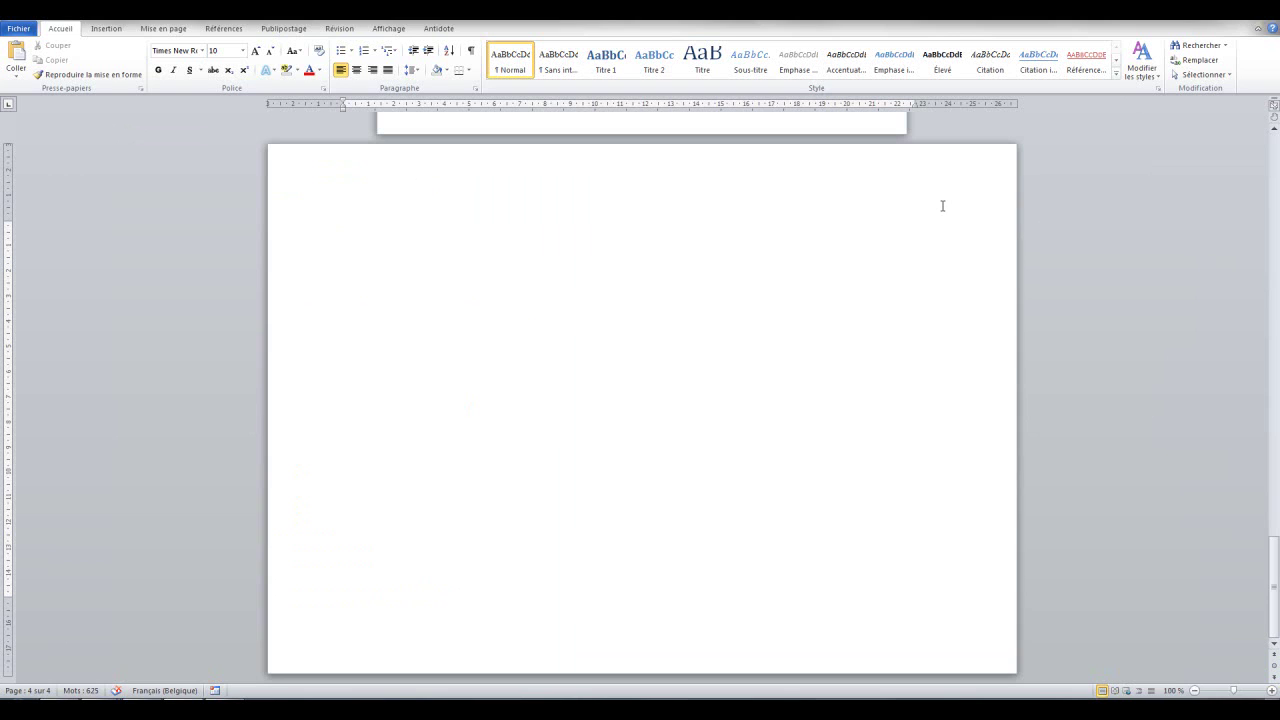
{"action": "type", "text": "HORAIRE DE L'ELEVE"}
{"action": "key", "text": "Return"}
- Insert a table of six columns and seven rows below the title
{"action": "left_click", "coordinate": [104, 29]}
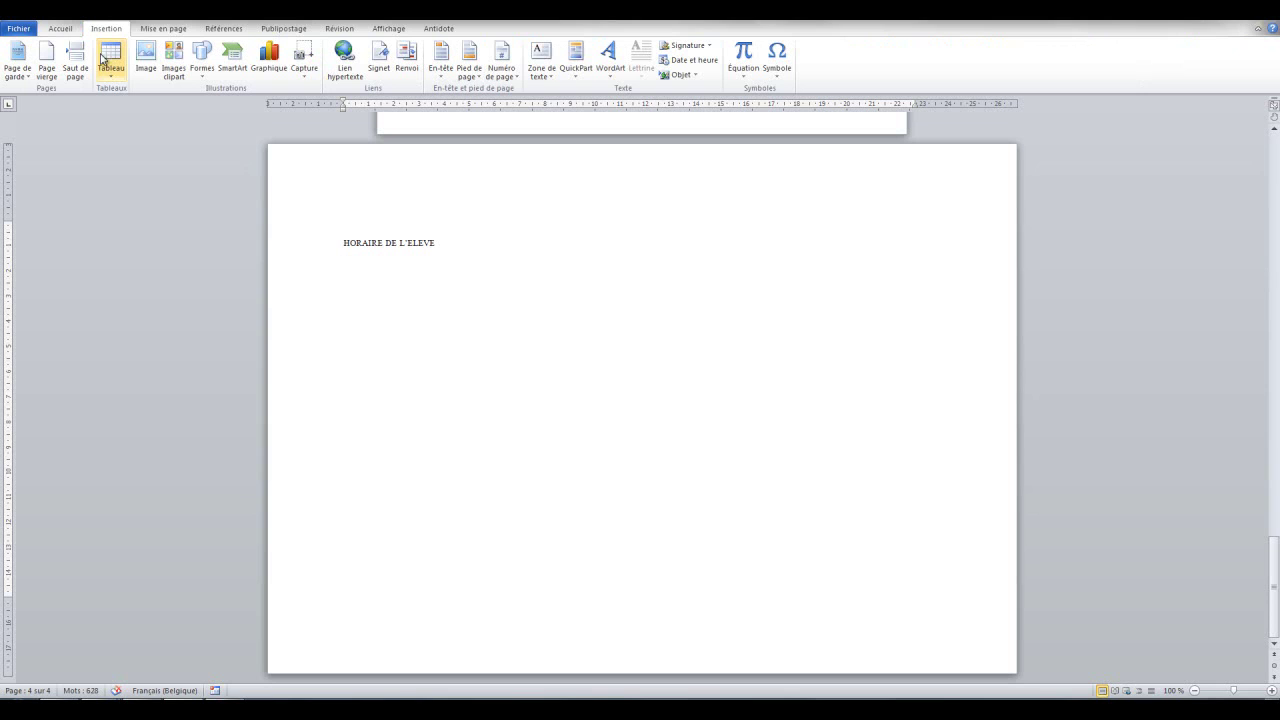
{"action": "left_click", "coordinate": [116, 77]}
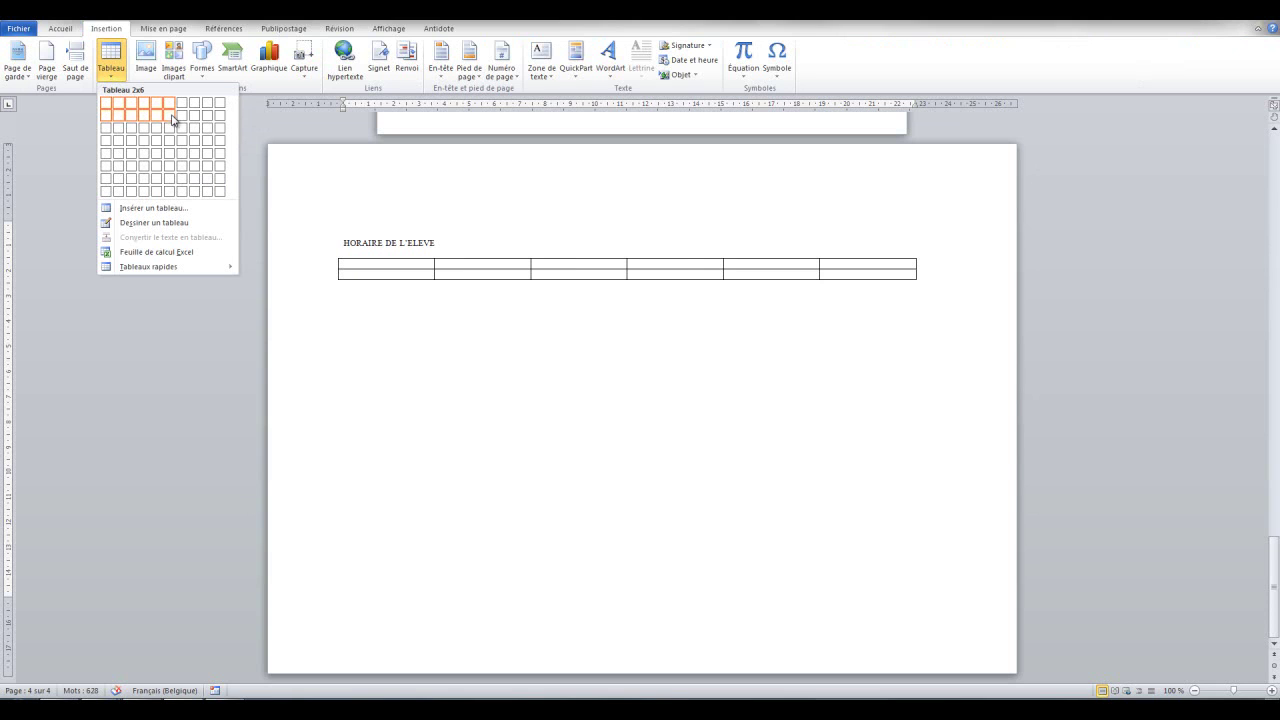
{"action": "left_click", "coordinate": [168, 178]}
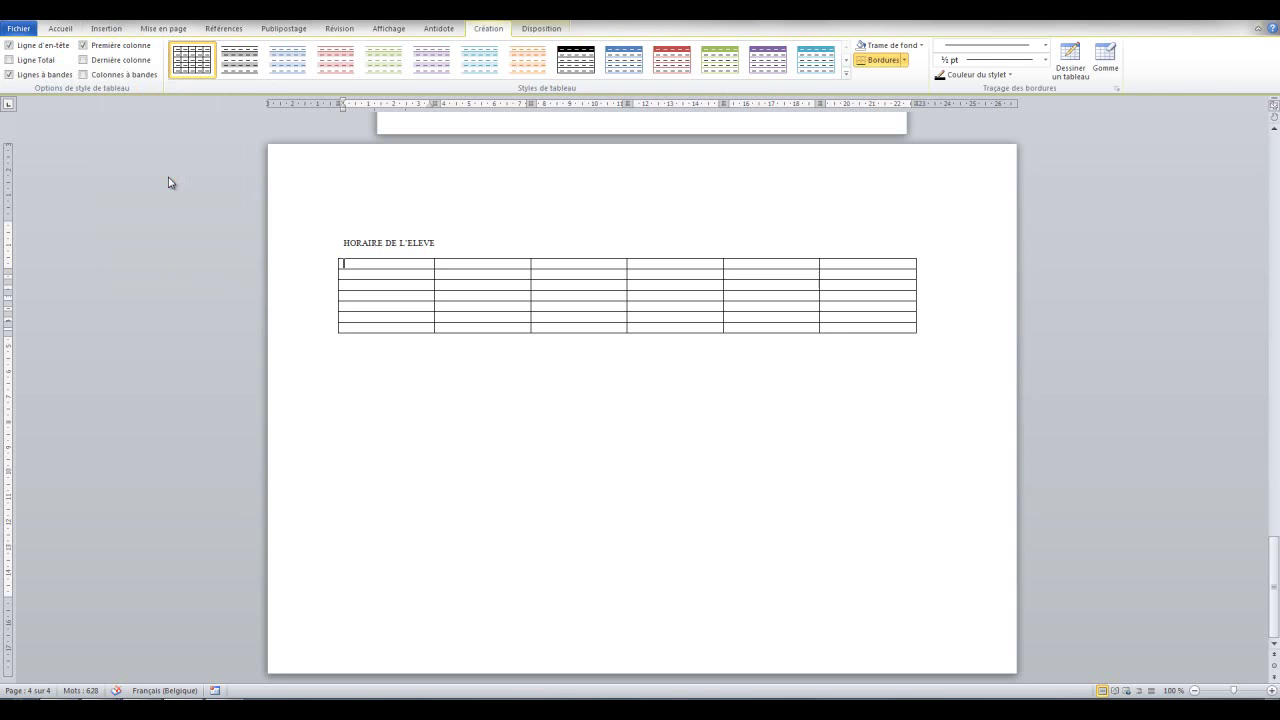
{"action": "left_click", "coordinate": [168, 182]}
- Fill the table's header row from the second column with Lundi, Mardi, Mercredi, Jeudi and Vendredi
{"action": "left_click", "coordinate": [485, 267]}
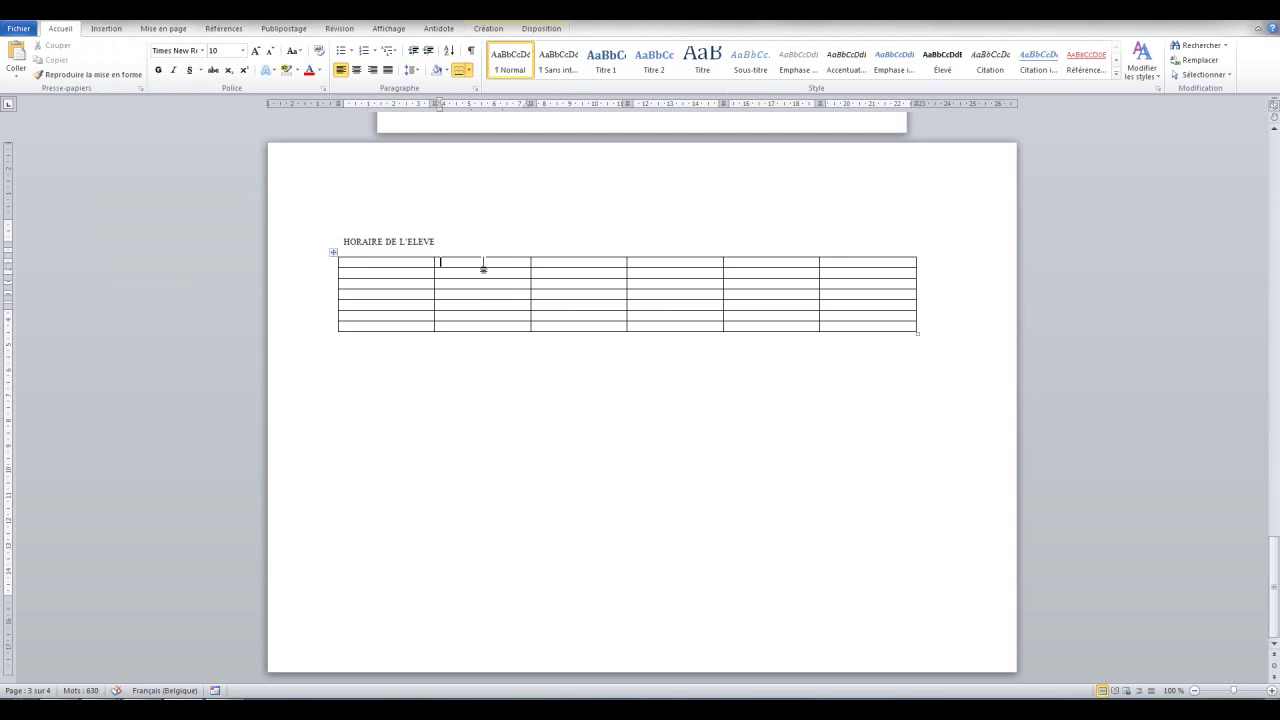
{"action": "type", "text": "Lundi"}
{"action": "key", "text": "Tab"}
{"action": "type", "text": "Mardi"}
{"action": "key", "text": "Tab"}
{"action": "type", "text": "Mercredi"}
{"action": "key", "text": "Tab"}
{"action": "type", "text": "Jeudi"}
{"action": "key", "text": "Tab"}
{"action": "type", "text": "V"}
{"action": "type", "text": "dr"}
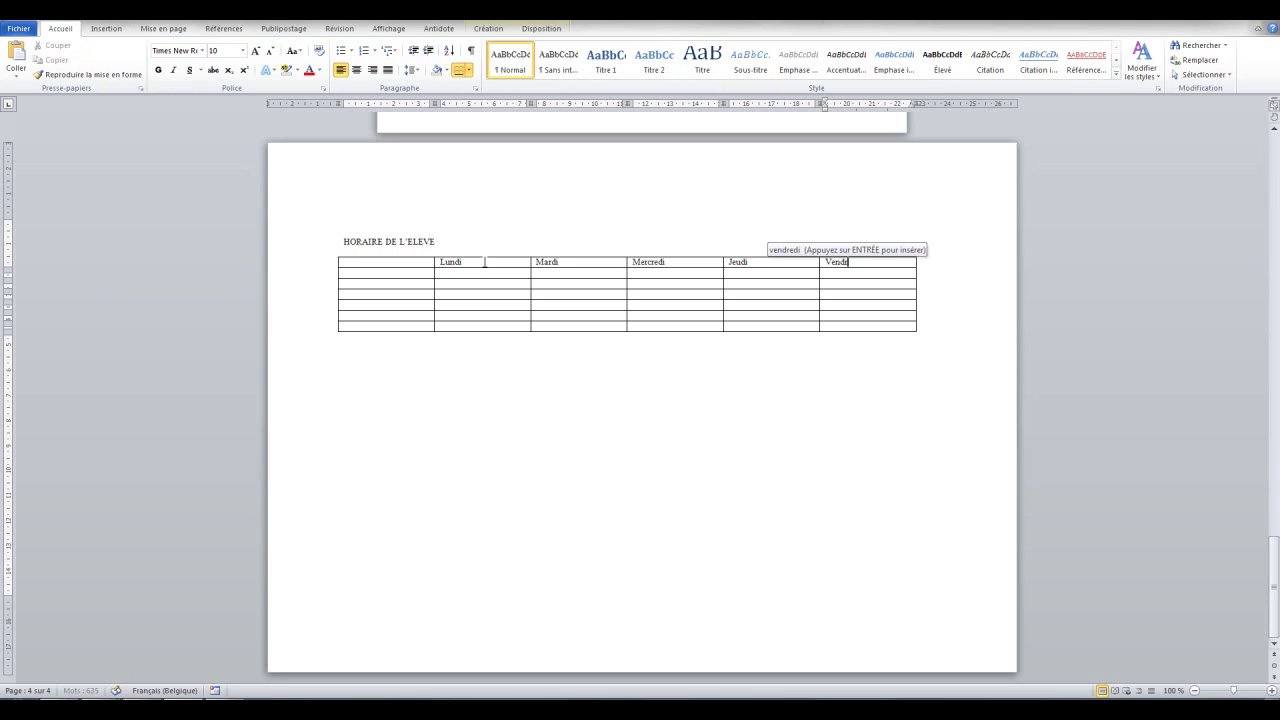
{"action": "type", "text": "edi"}
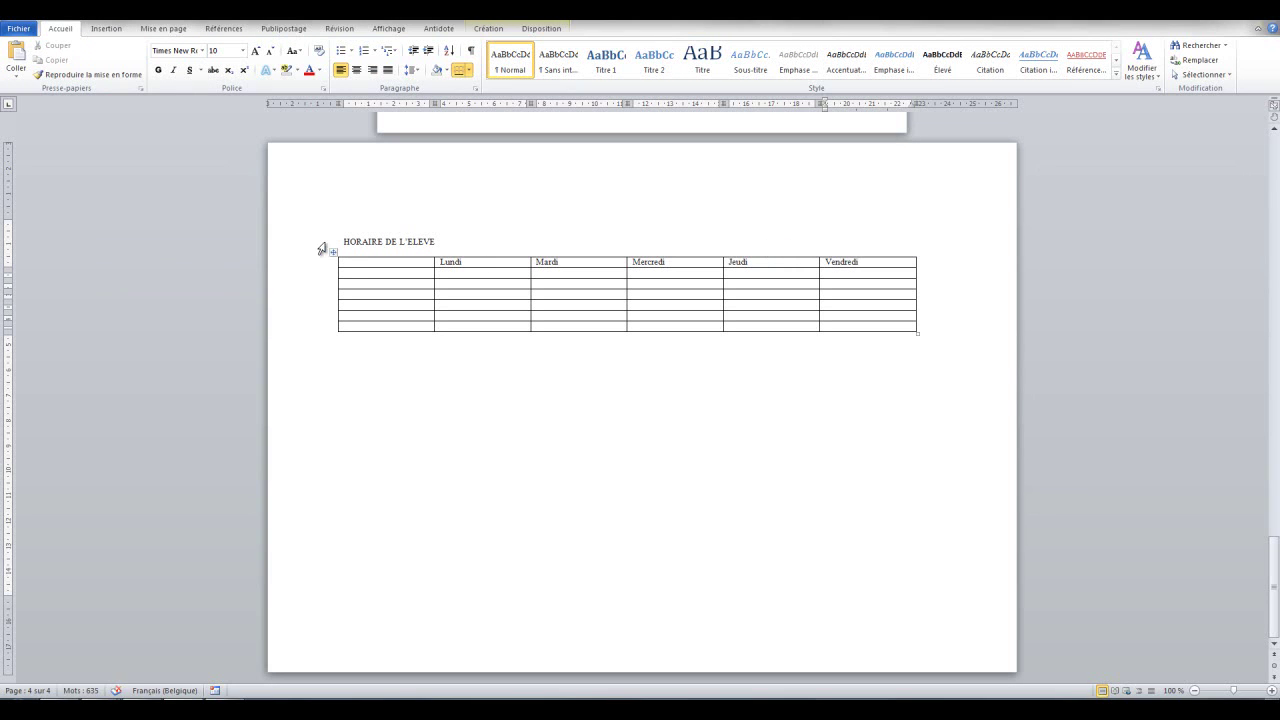
- Fill the first column below the header with time slots 8h30-9h20, 9h20-10h10, 10h10-11h00, 11h20-12h10, 12h10-13h00 and 14h00-14h50
{"action": "type", "text": "8h30-9h20"}
{"action": "left_click", "coordinate": [355, 279]}
{"action": "type", "text": "9h20-10h10"}
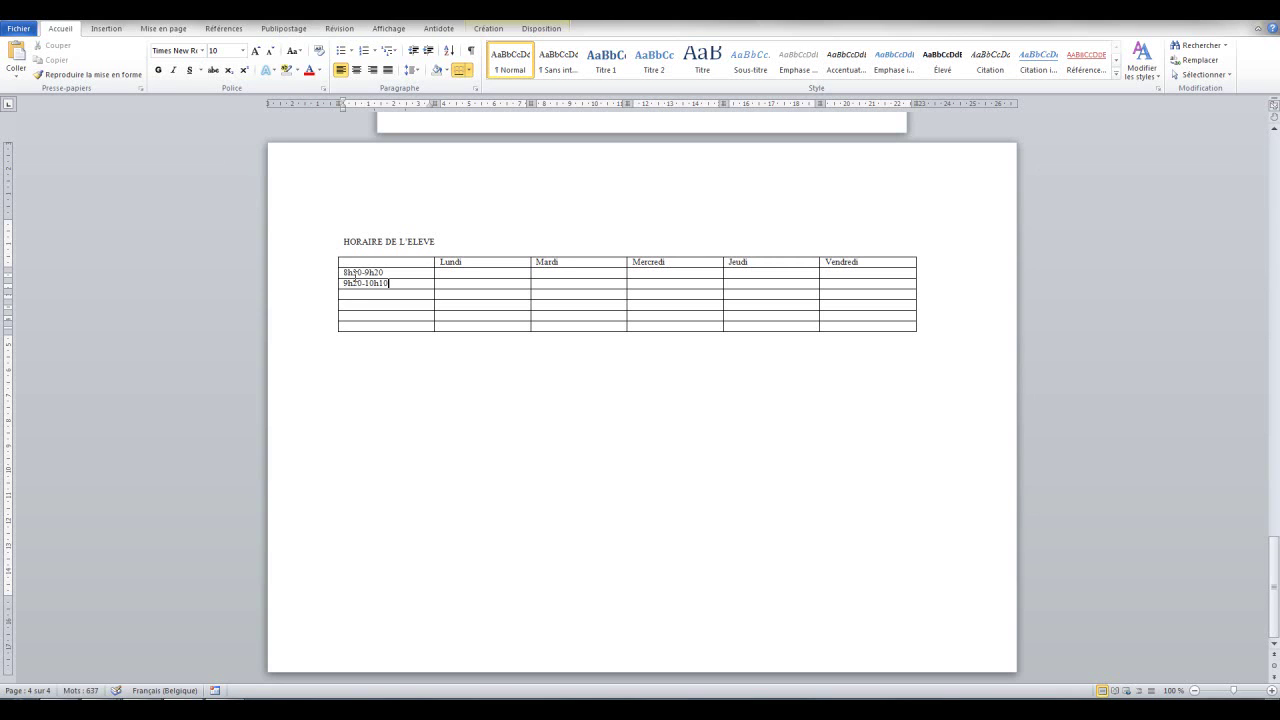
{"action": "key", "text": "Down"}
{"action": "type", "text": "10"}
{"action": "key", "text": "Down"}
{"action": "type", "text": "1"}
{"action": "key", "text": "Down"}
{"action": "type", "text": "12h10-13h00"}
{"action": "key", "text": "Down"}
{"action": "type", "text": "14"}
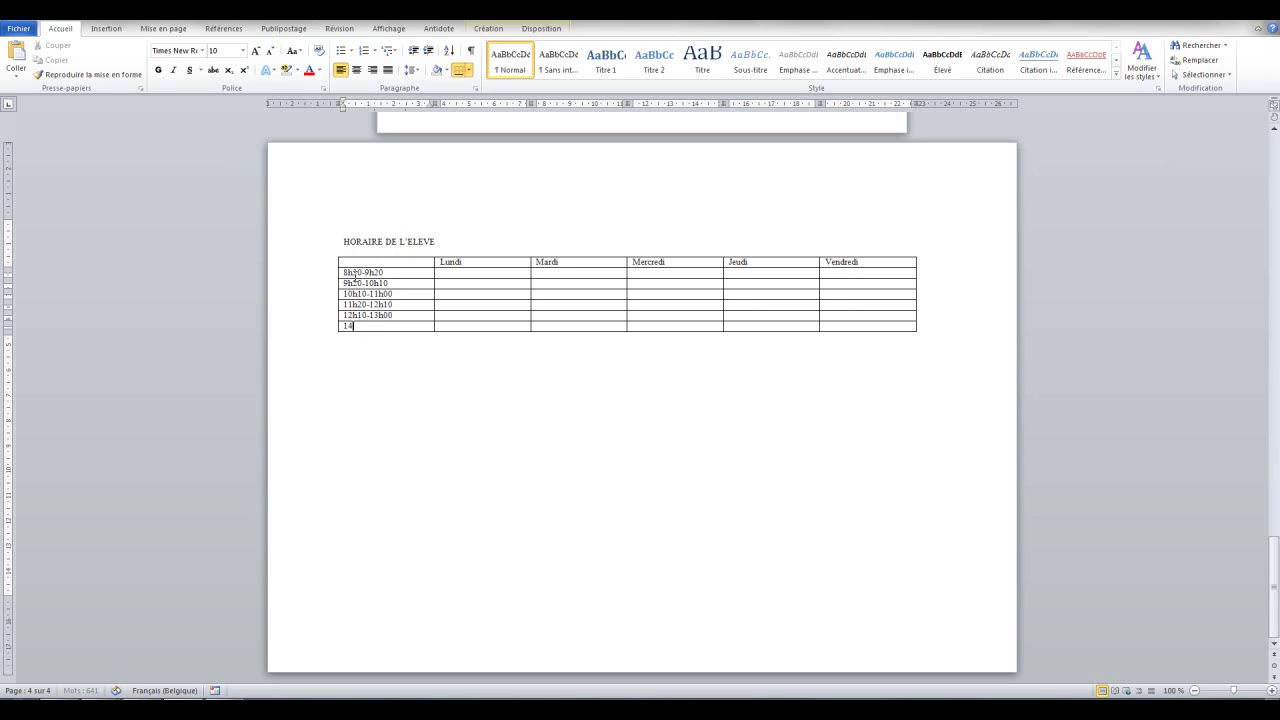
{"action": "type", "text": "h00-14h50"}
- Insert a row below the last table row and enter the time slot 14h50-15h40 in its first cell
{"action": "left_click", "coordinate": [543, 30]}
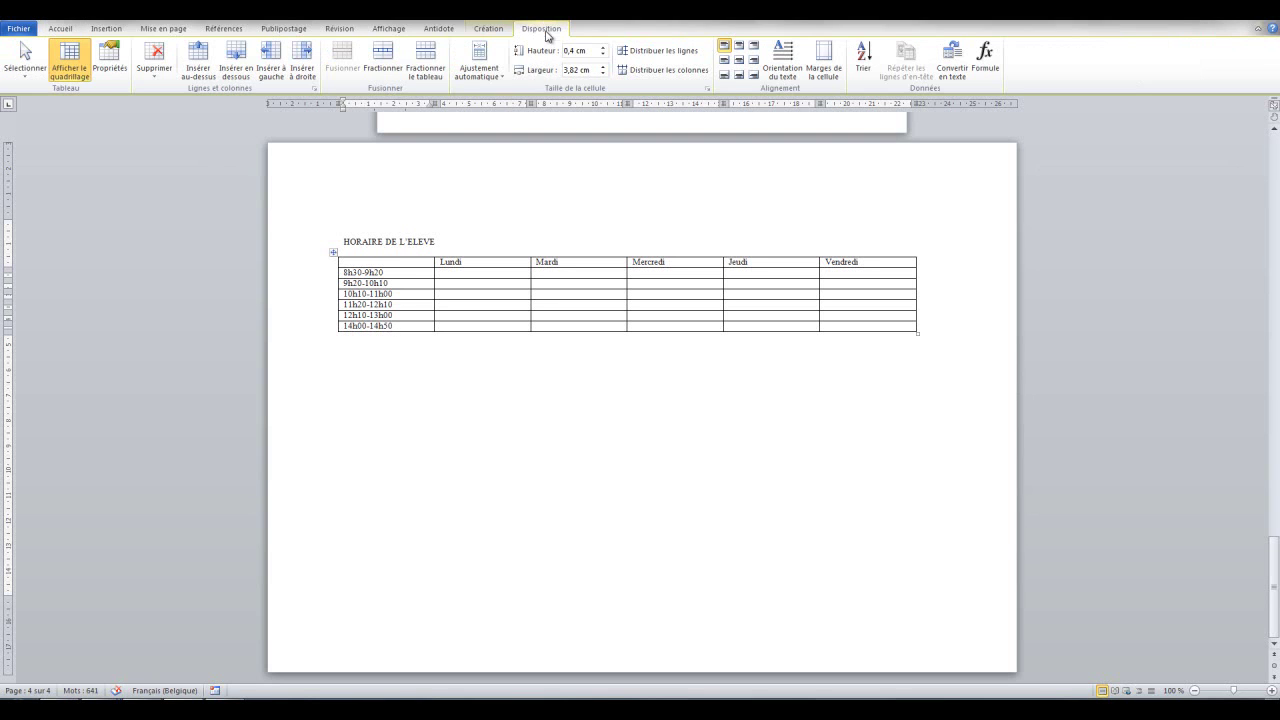
{"action": "left_click", "coordinate": [240, 76]}
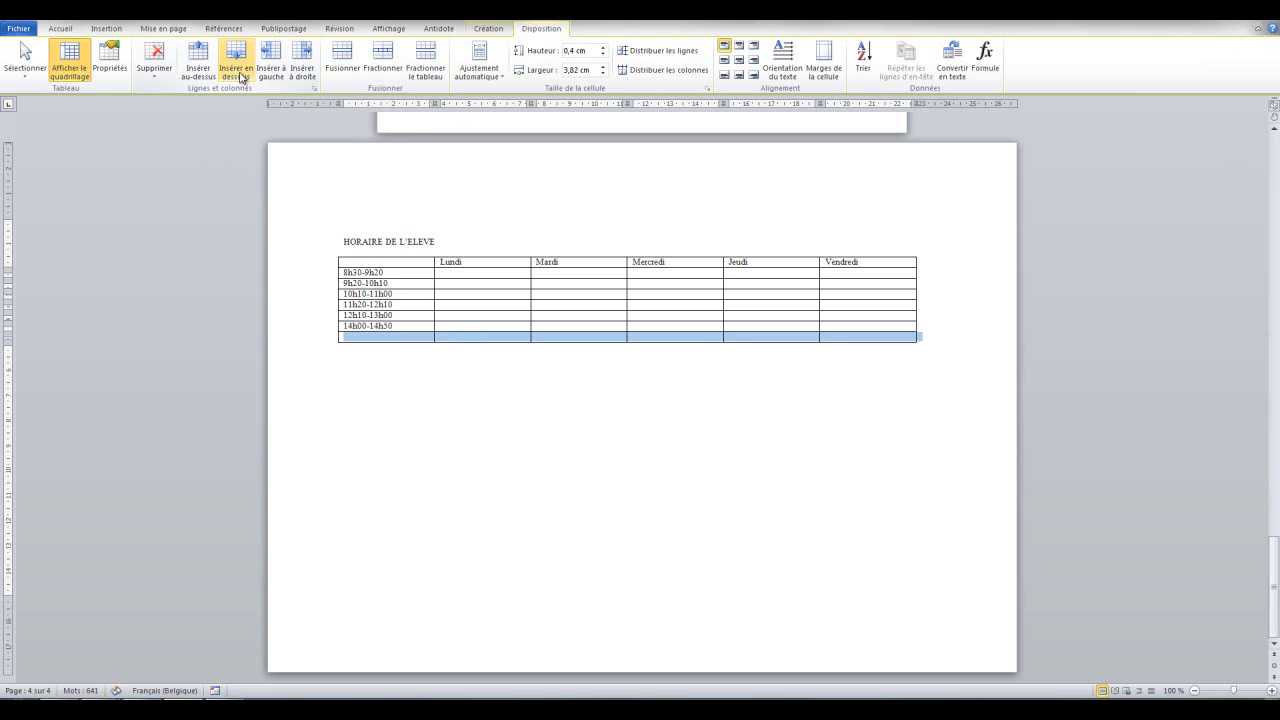
{"action": "left_click", "coordinate": [353, 338]}
{"action": "type", "text": "14h50-1"}
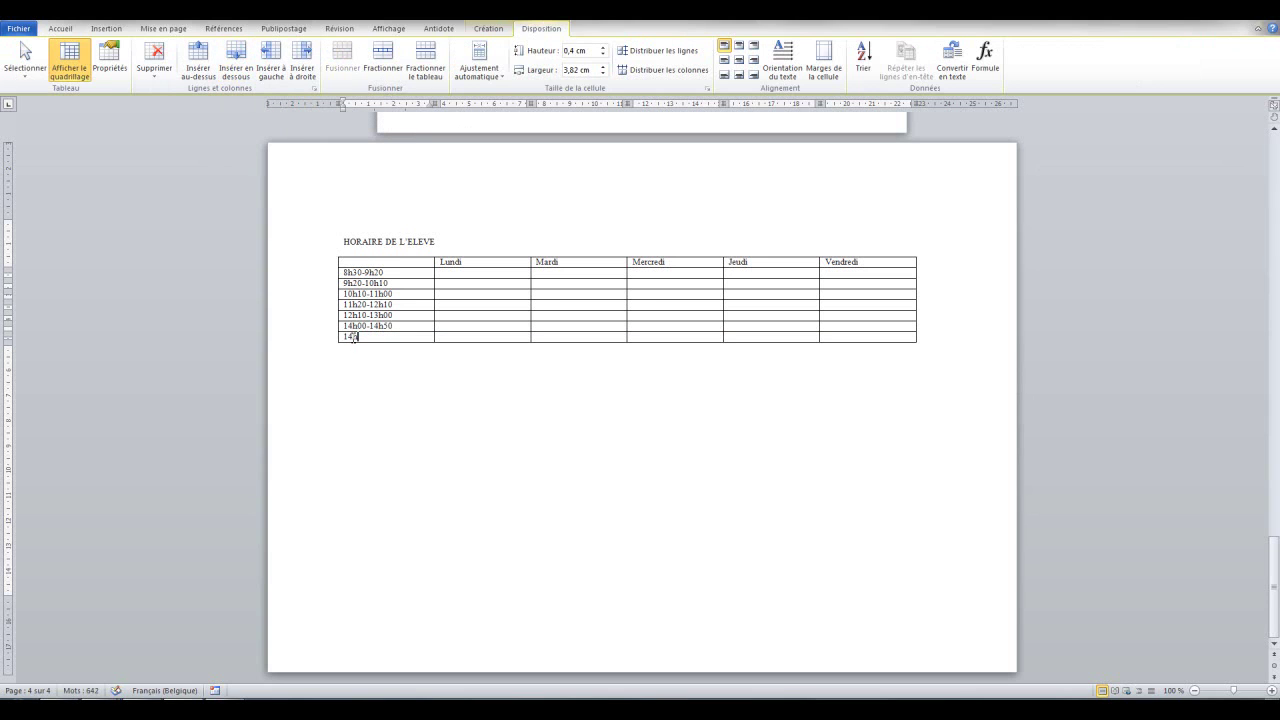
{"action": "type", "text": "5h40"}
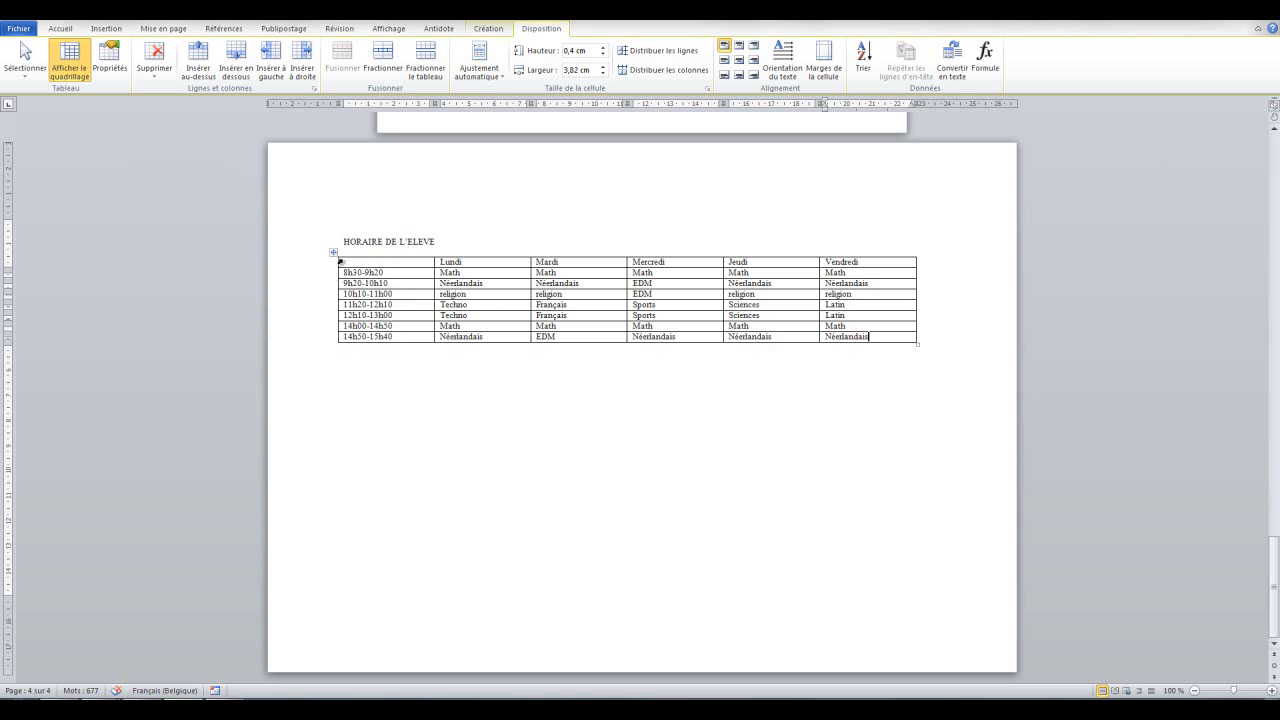
- Format the table's first column and header row in Calibri at 20 pt
{"action": "left_click_drag", "start_coordinate": [345, 262], "coordinate": [379, 341]}
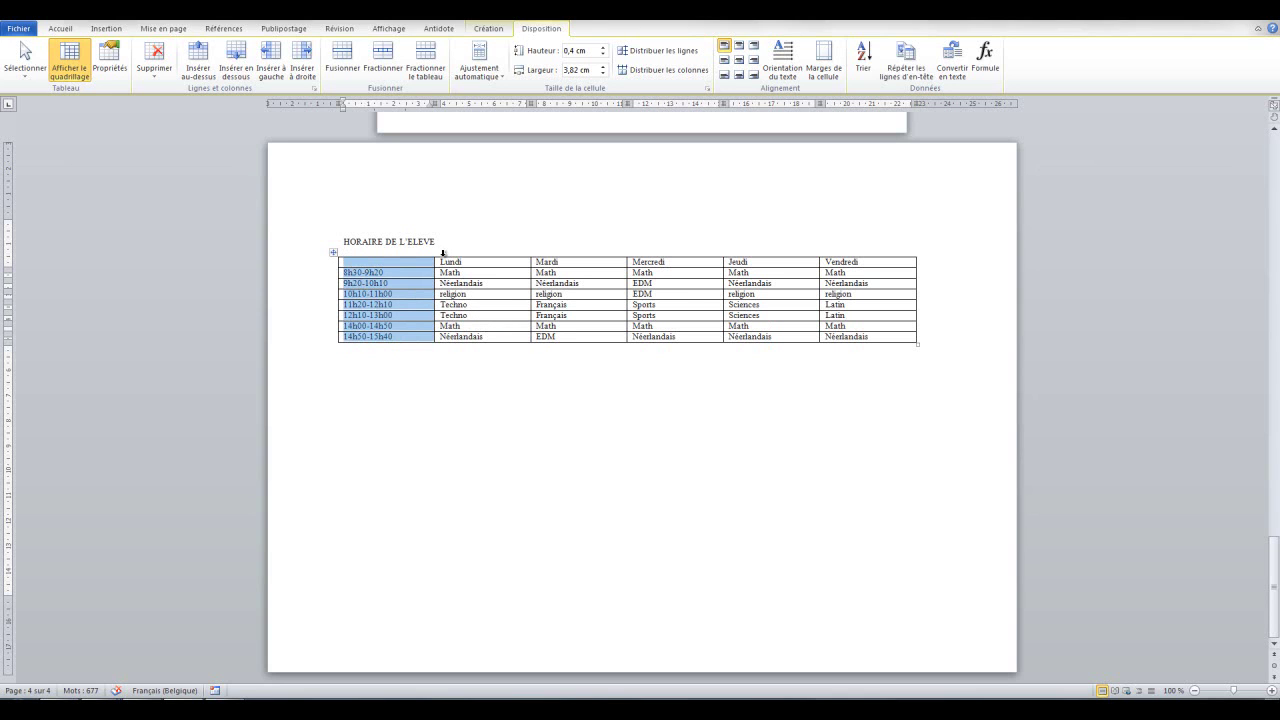
{"action": "left_click_drag", "start_coordinate": [439, 262], "coordinate": [830, 264]}
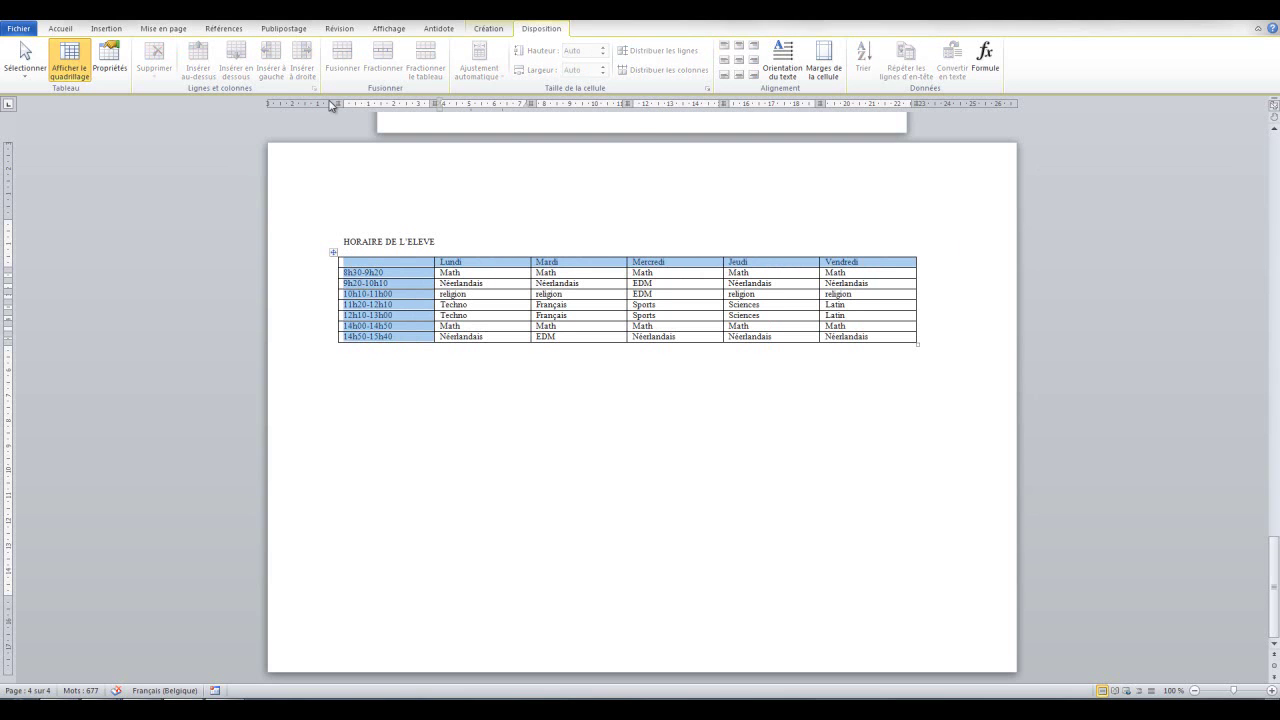
{"action": "left_click", "coordinate": [66, 32]}
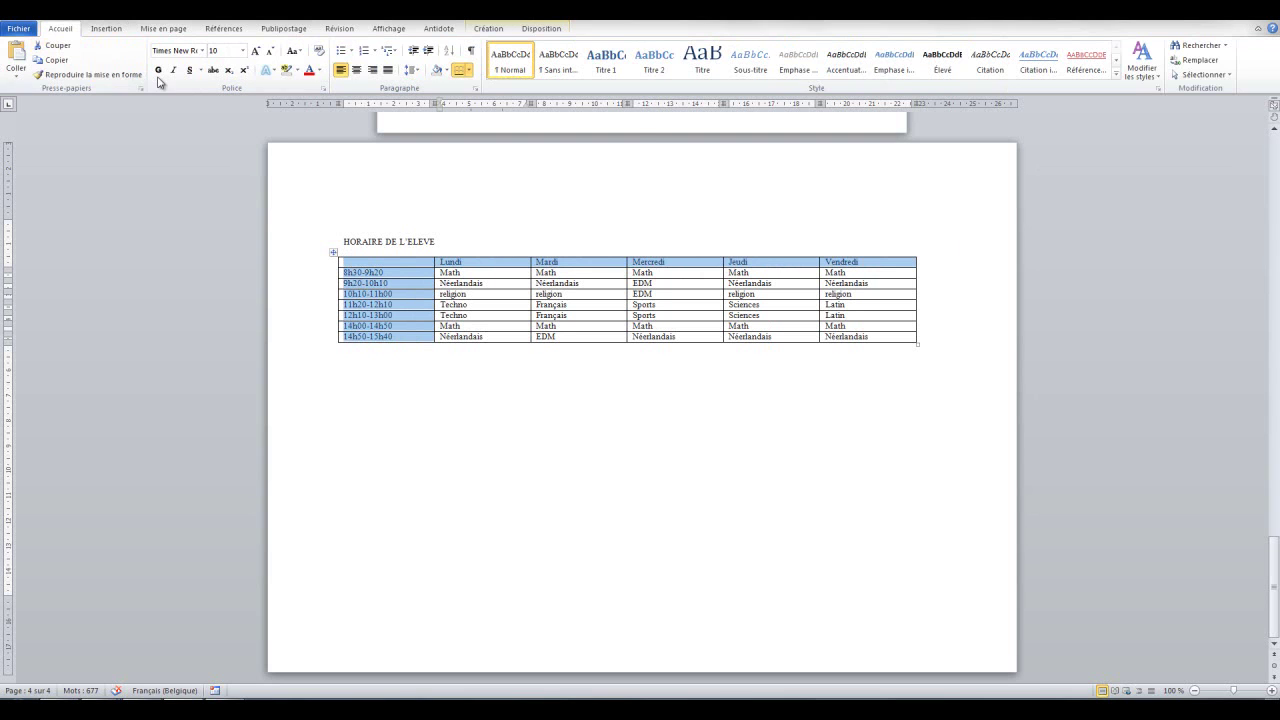
{"action": "left_click", "coordinate": [242, 50]}
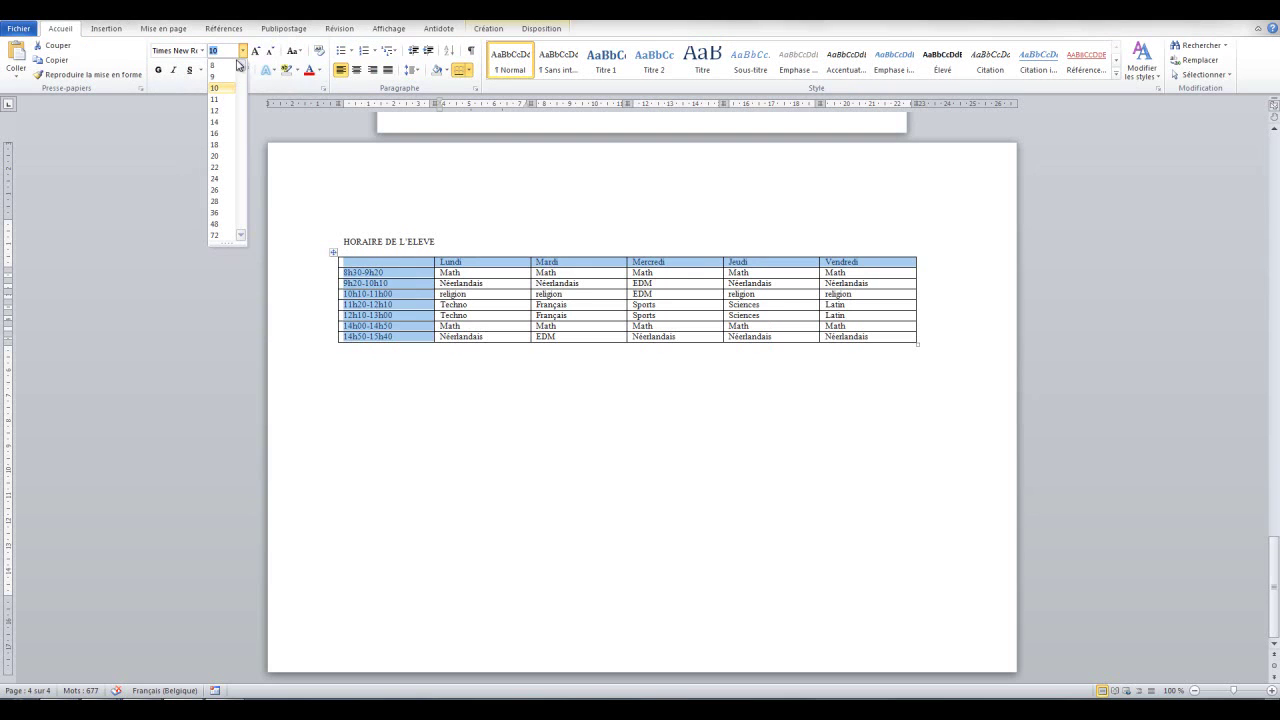
{"action": "left_click", "coordinate": [216, 157]}
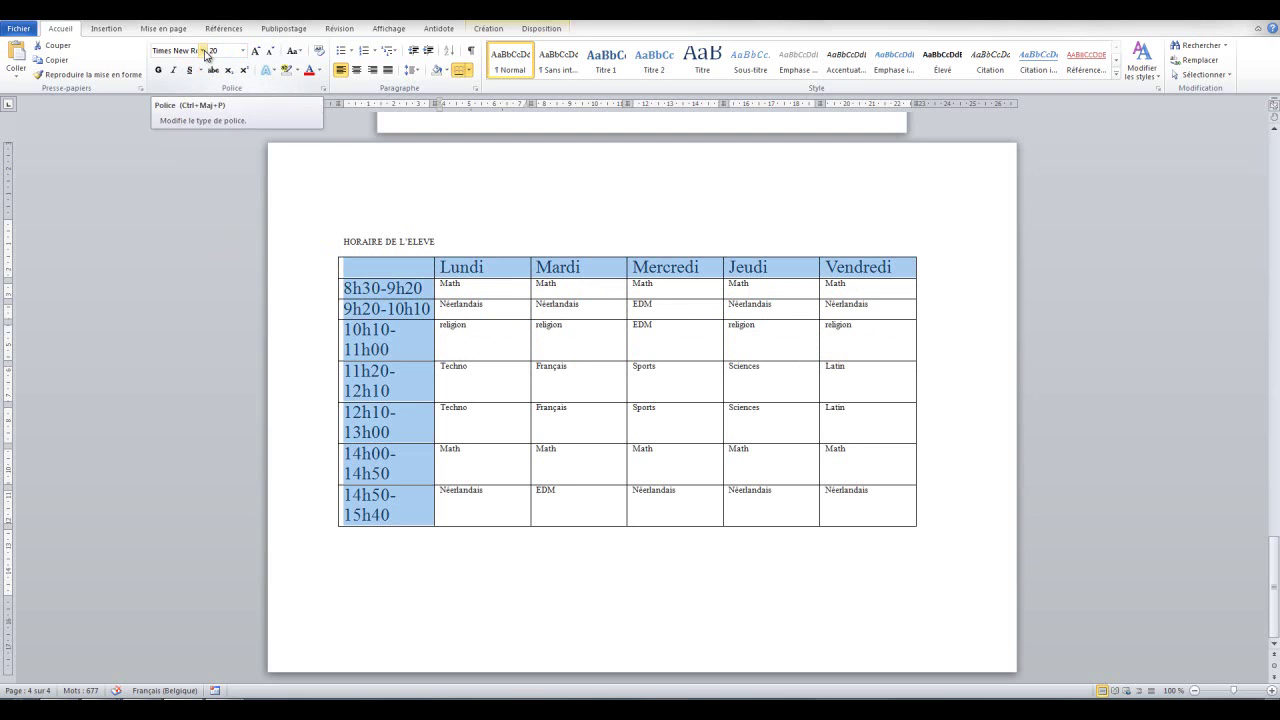
{"action": "left_click", "coordinate": [204, 51]}
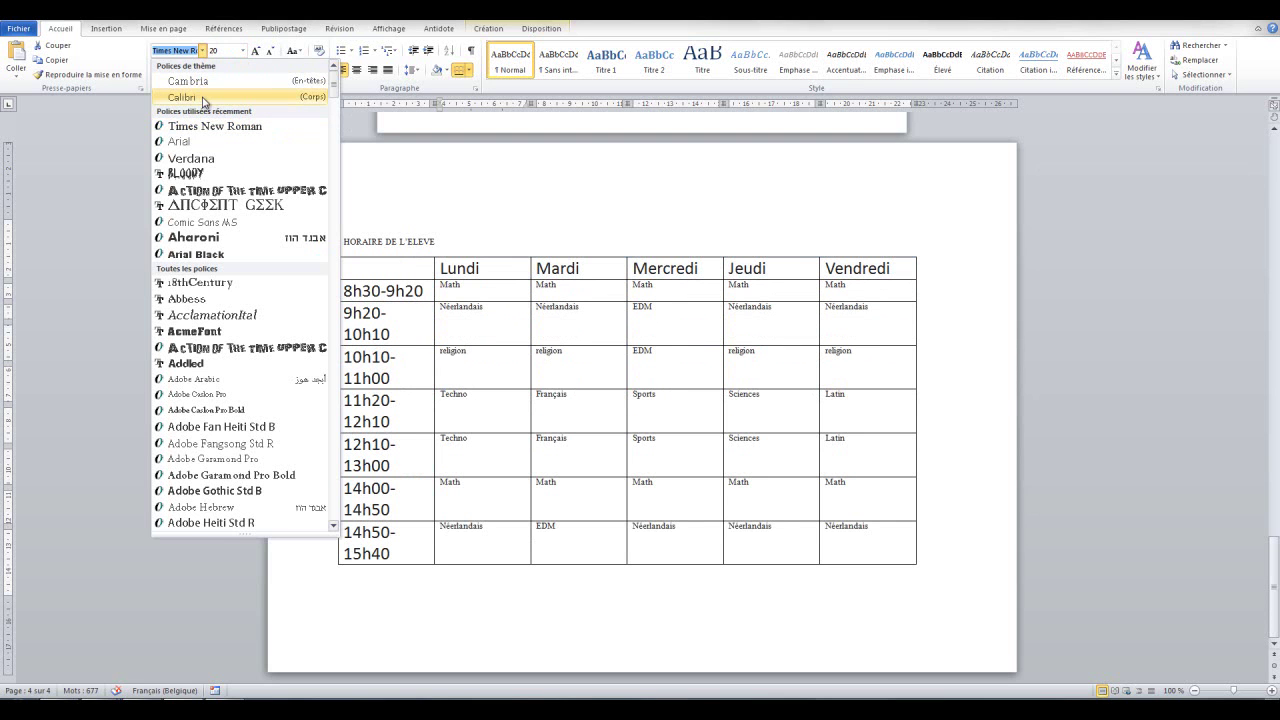
{"action": "left_click", "coordinate": [200, 97]}
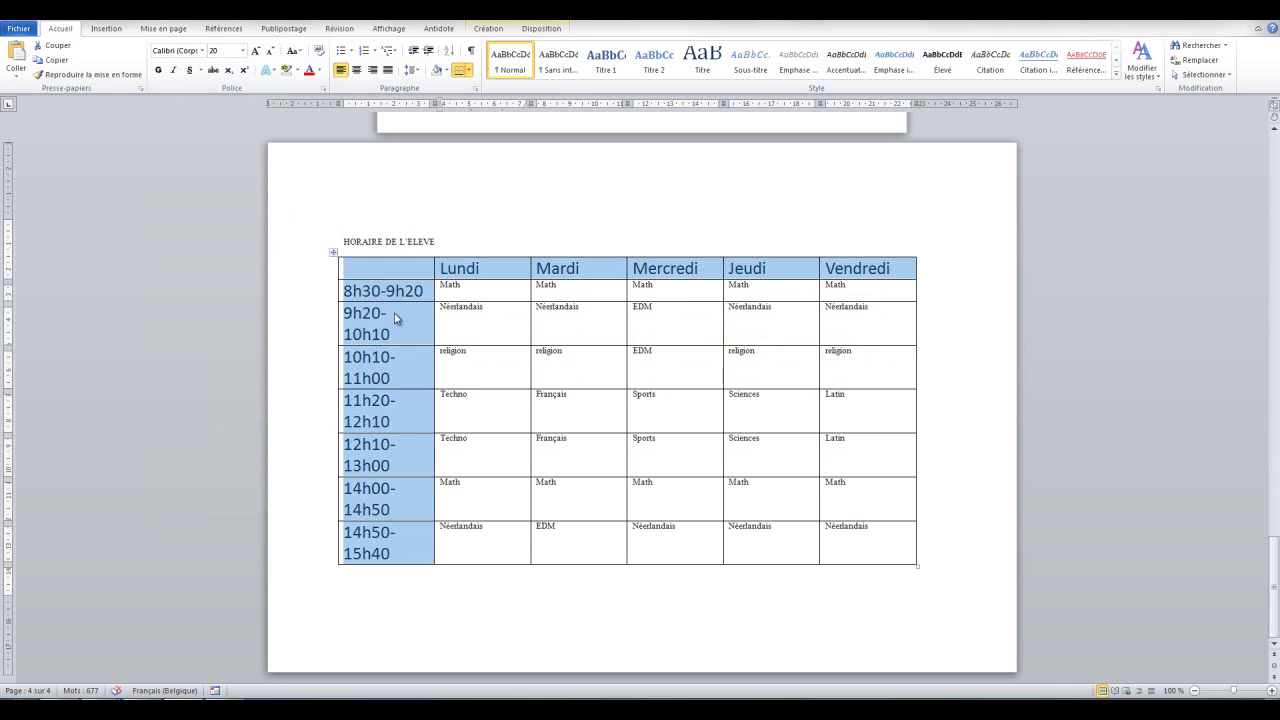
{"action": "left_click", "coordinate": [383, 601]}
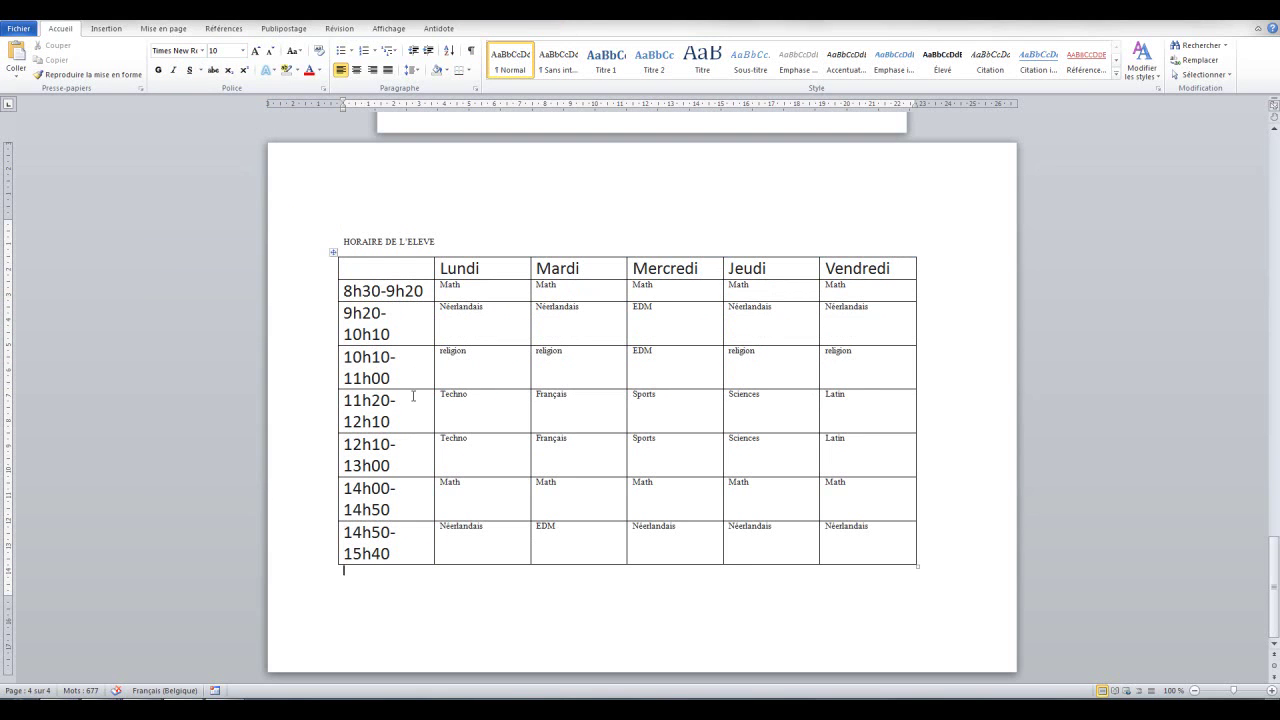
- Widen the first column so each time slot fits on one line, and make the five day columns equally wide
{"action": "left_click", "coordinate": [396, 269]}
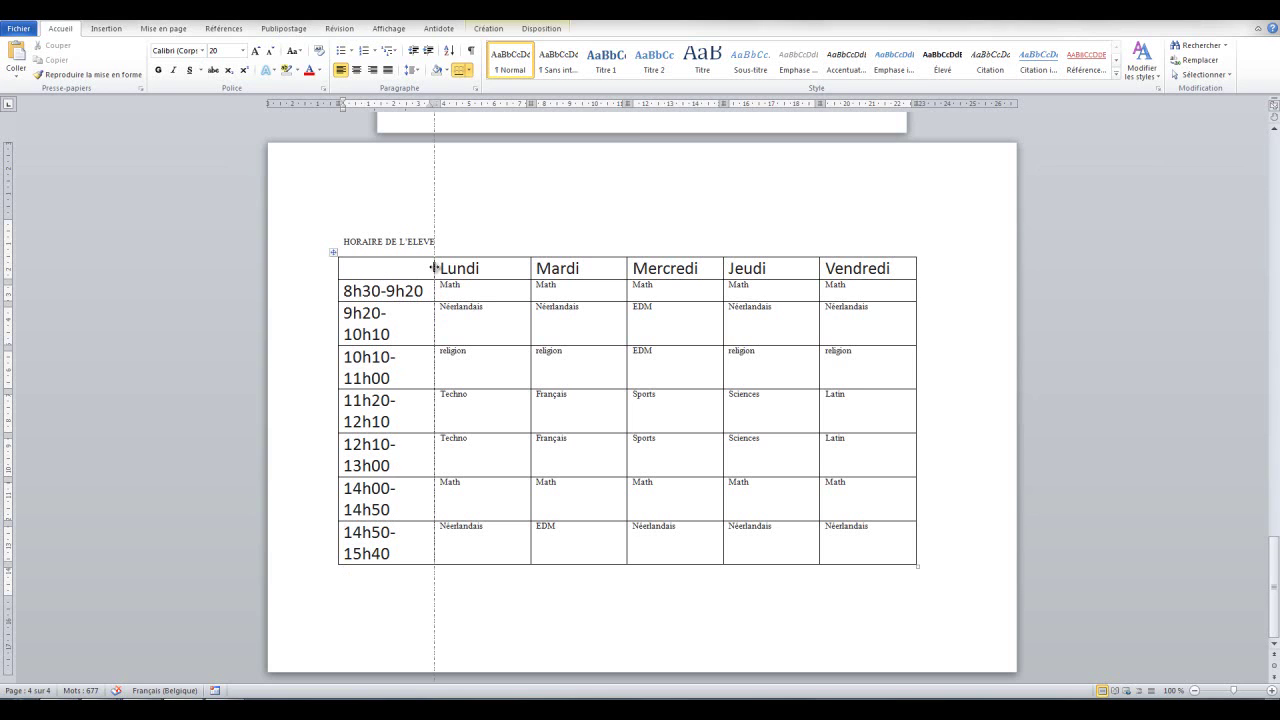
{"action": "left_click_drag", "start_coordinate": [434, 267], "coordinate": [451, 268]}
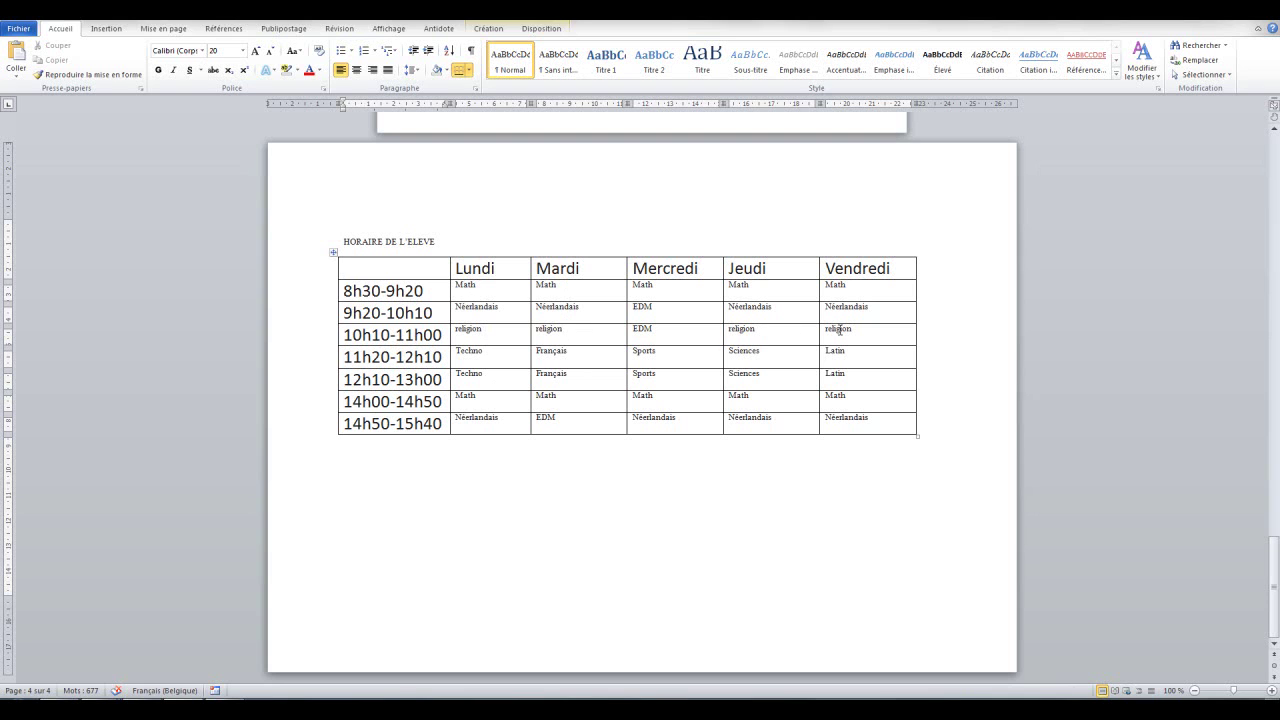
{"action": "left_click_drag", "start_coordinate": [457, 268], "coordinate": [852, 420]}
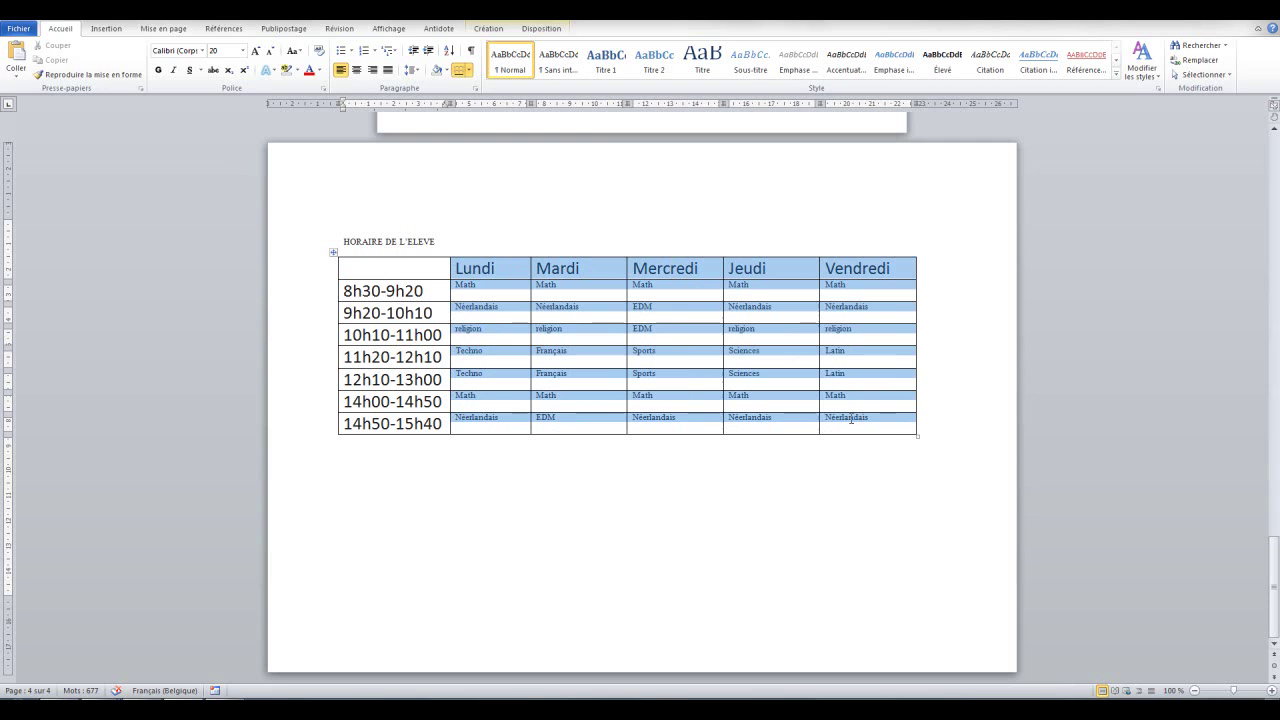
{"action": "left_click", "coordinate": [537, 31]}
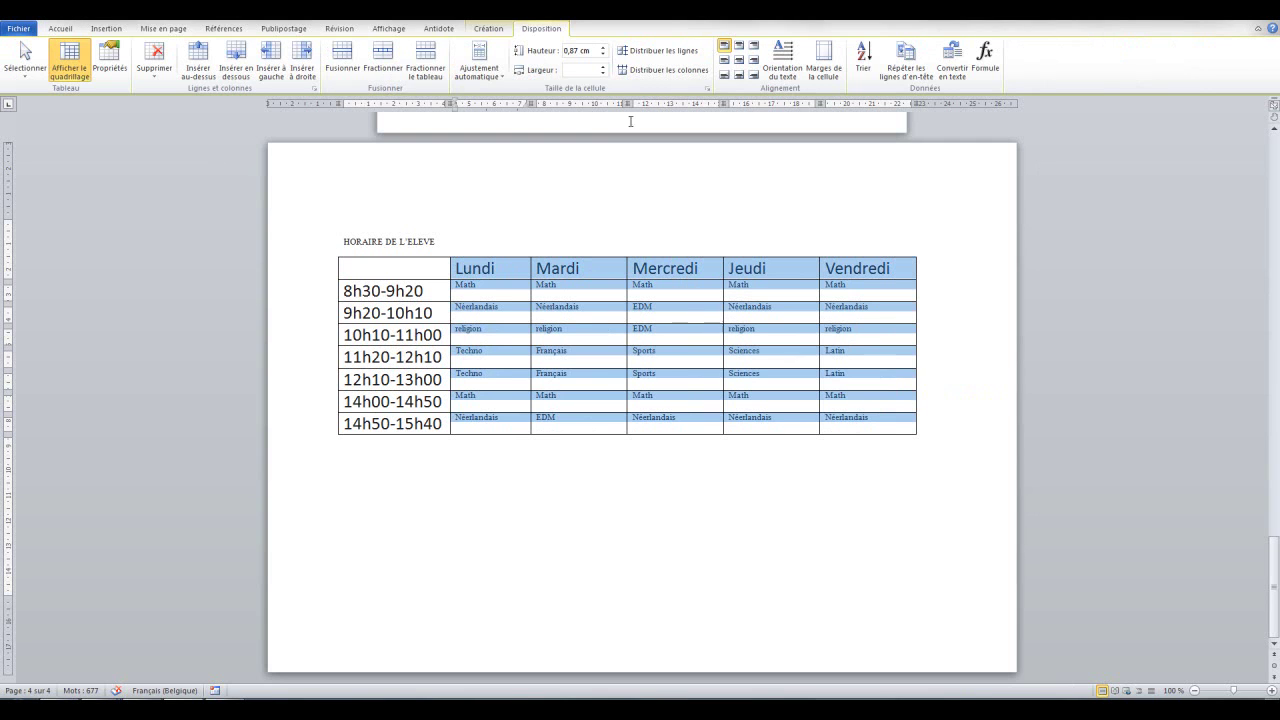
{"action": "left_click", "coordinate": [651, 75]}
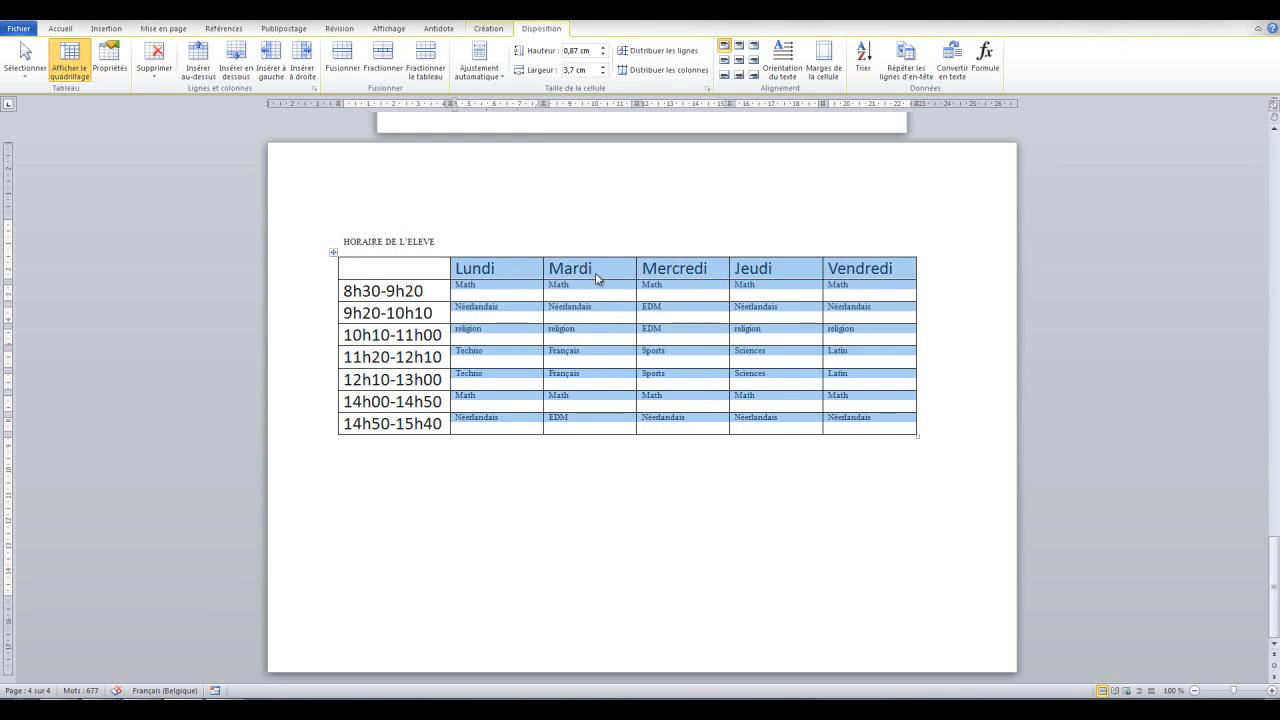
- Set the text of all subject cells to 14 pt and centre it horizontally
{"action": "left_click", "coordinate": [596, 272]}
{"action": "left_click_drag", "start_coordinate": [498, 268], "coordinate": [457, 270]}
{"action": "left_click_drag", "start_coordinate": [594, 270], "coordinate": [555, 277]}
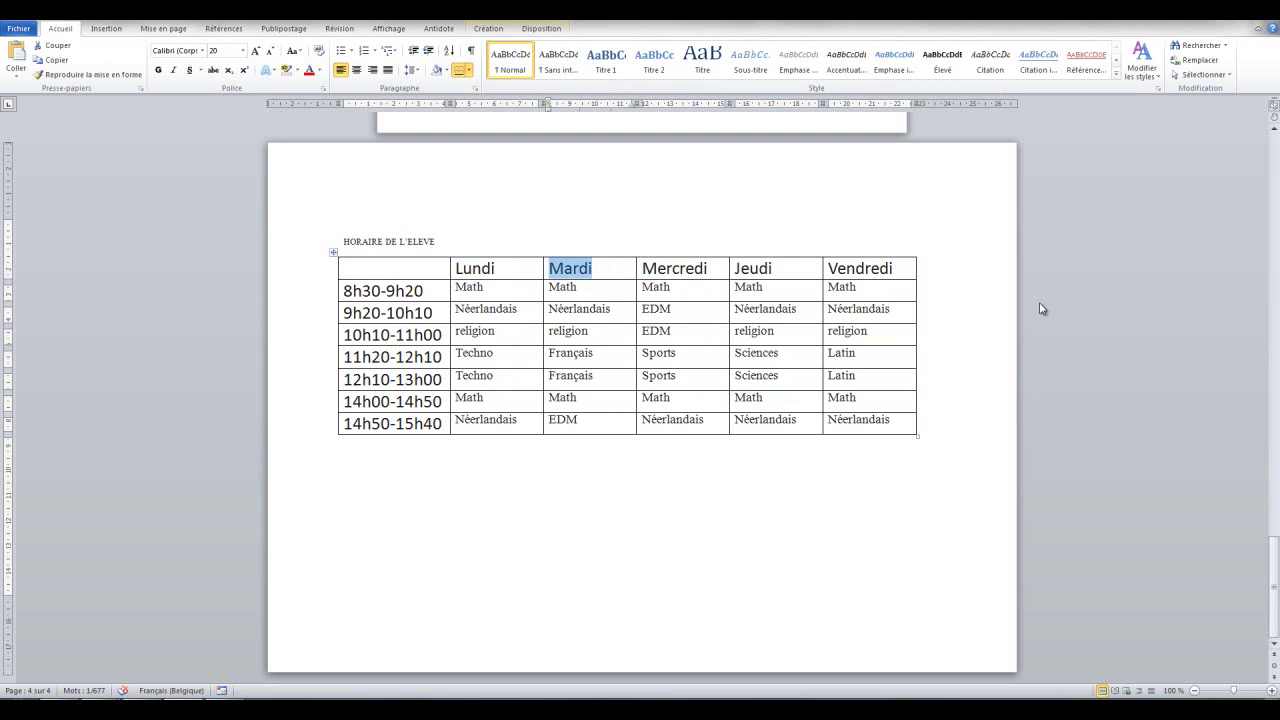
{"action": "left_click_drag", "start_coordinate": [457, 287], "coordinate": [865, 428]}
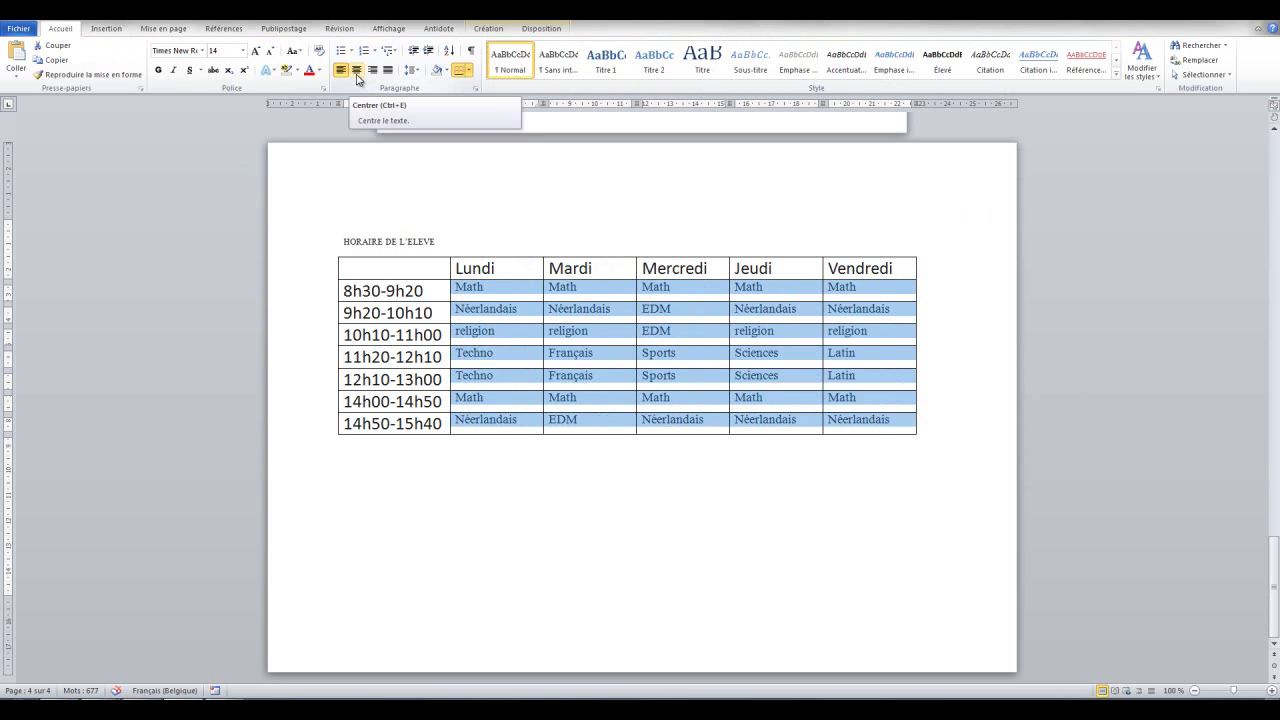
{"action": "left_click", "coordinate": [357, 71]}
{"action": "left_click", "coordinate": [527, 491]}
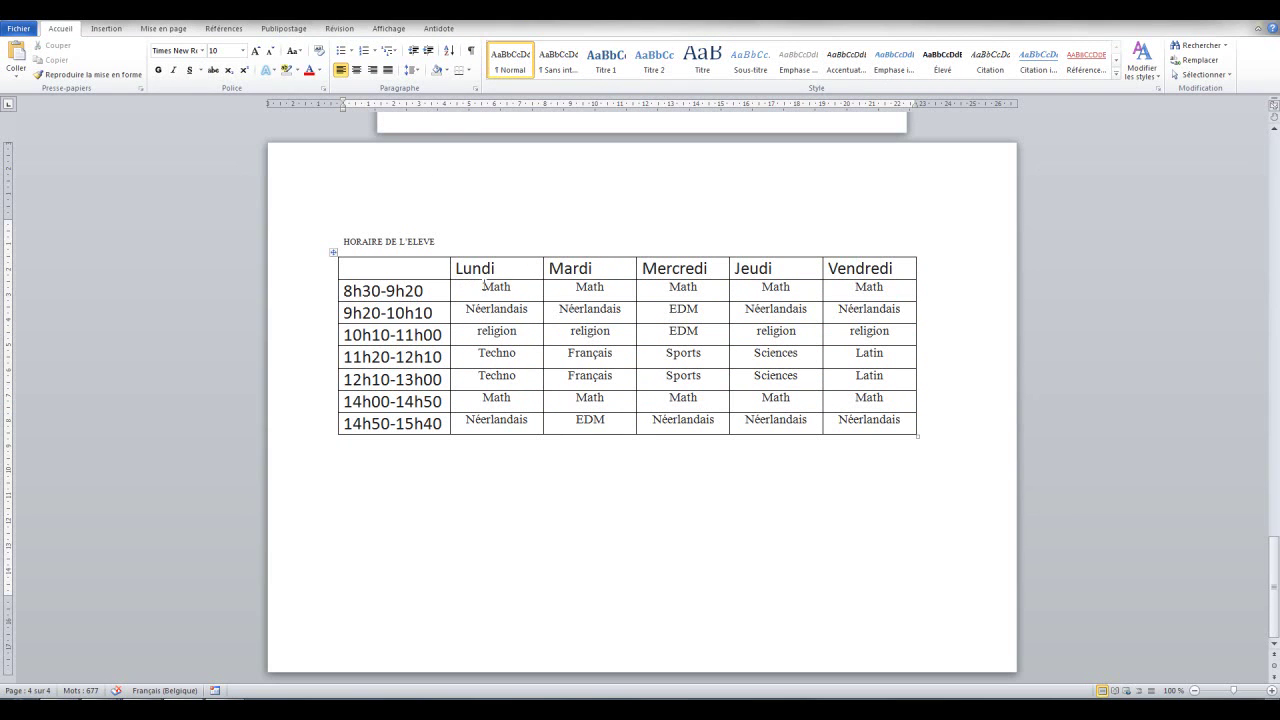
- Centre the text of all subject cells vertically as well as horizontally within their cells
{"action": "left_click_drag", "start_coordinate": [484, 284], "coordinate": [860, 426]}
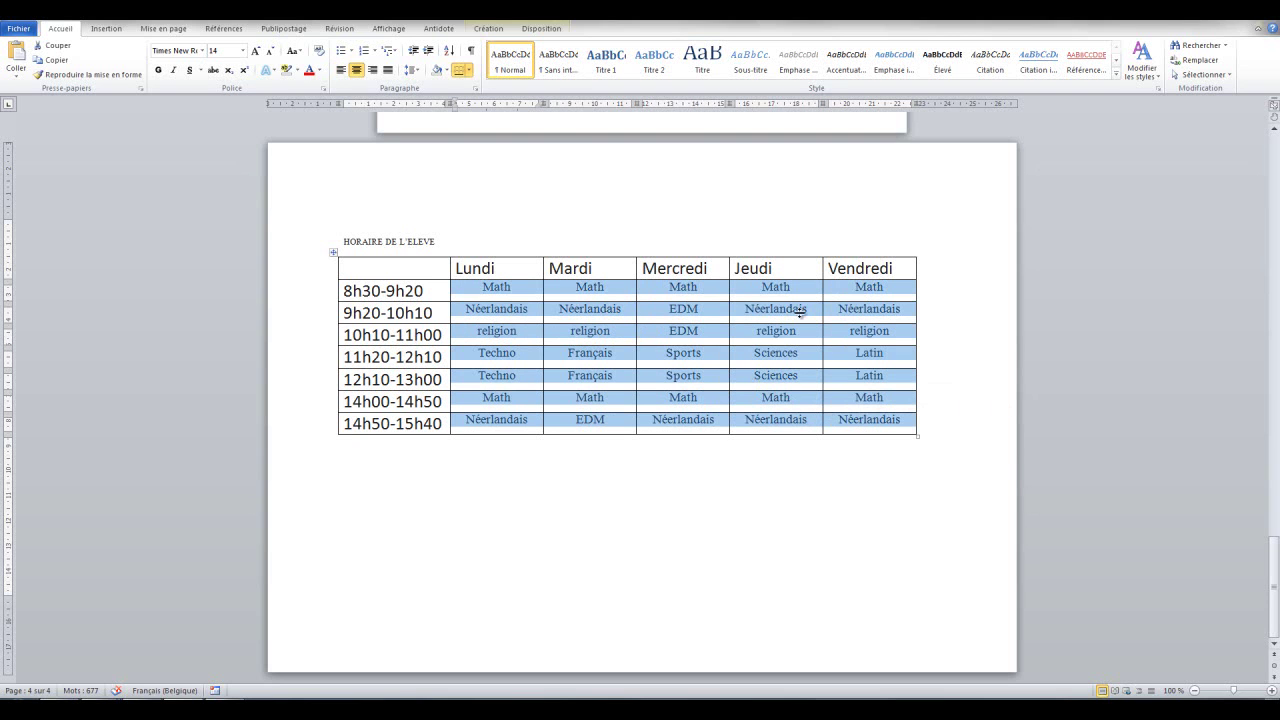
{"action": "left_click", "coordinate": [548, 36]}
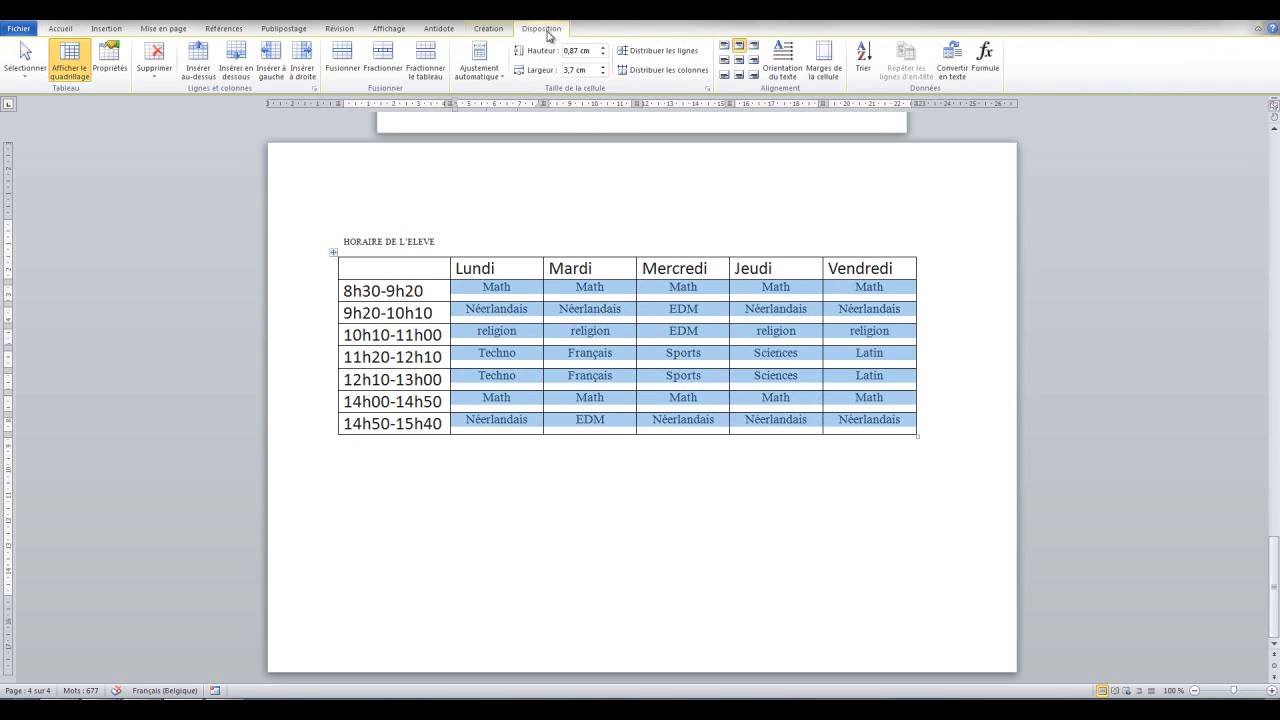
{"action": "left_click", "coordinate": [740, 64]}
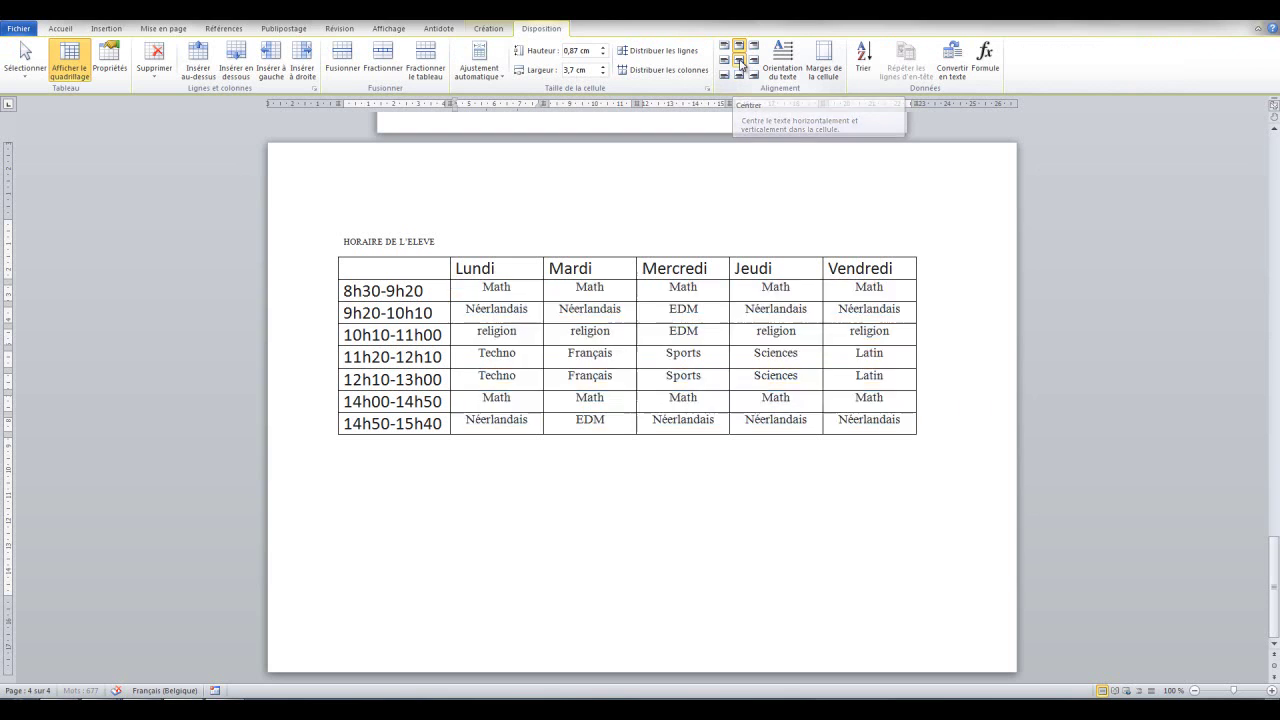
{"action": "left_click", "coordinate": [565, 497]}
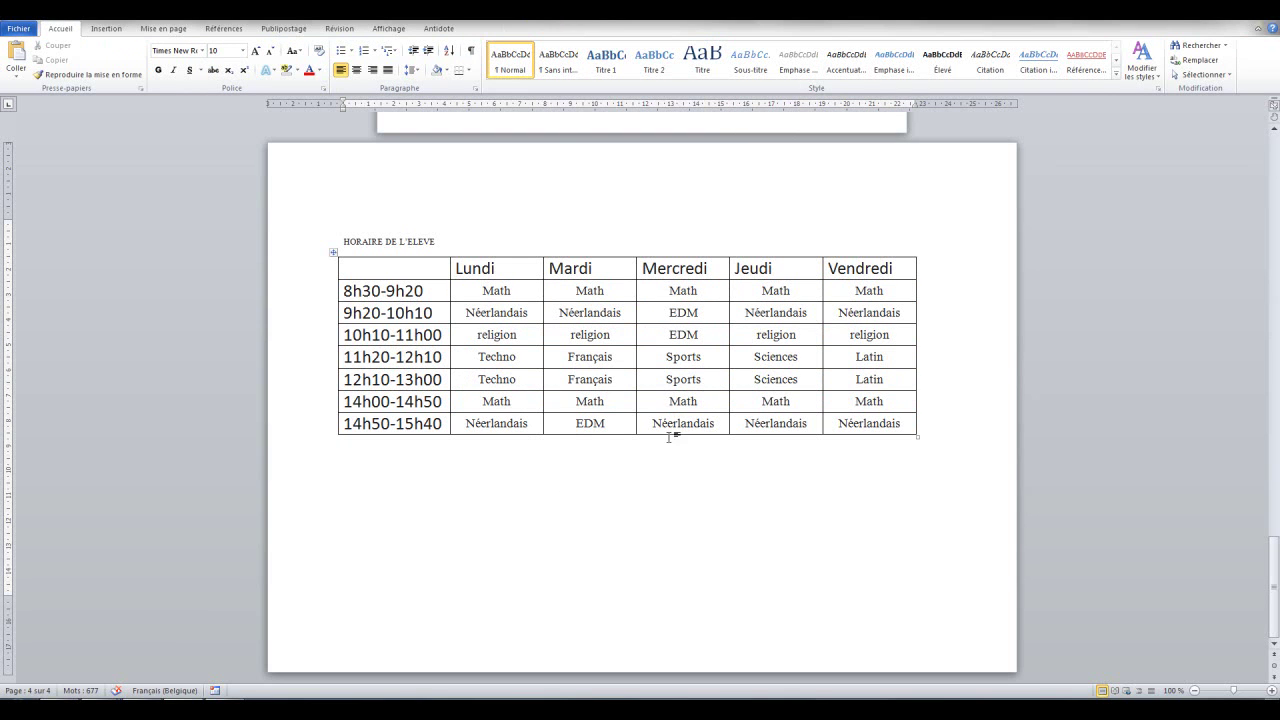
- Centre the day names Lundi to Vendredi in the header row
{"action": "left_click_drag", "start_coordinate": [452, 270], "coordinate": [851, 274]}
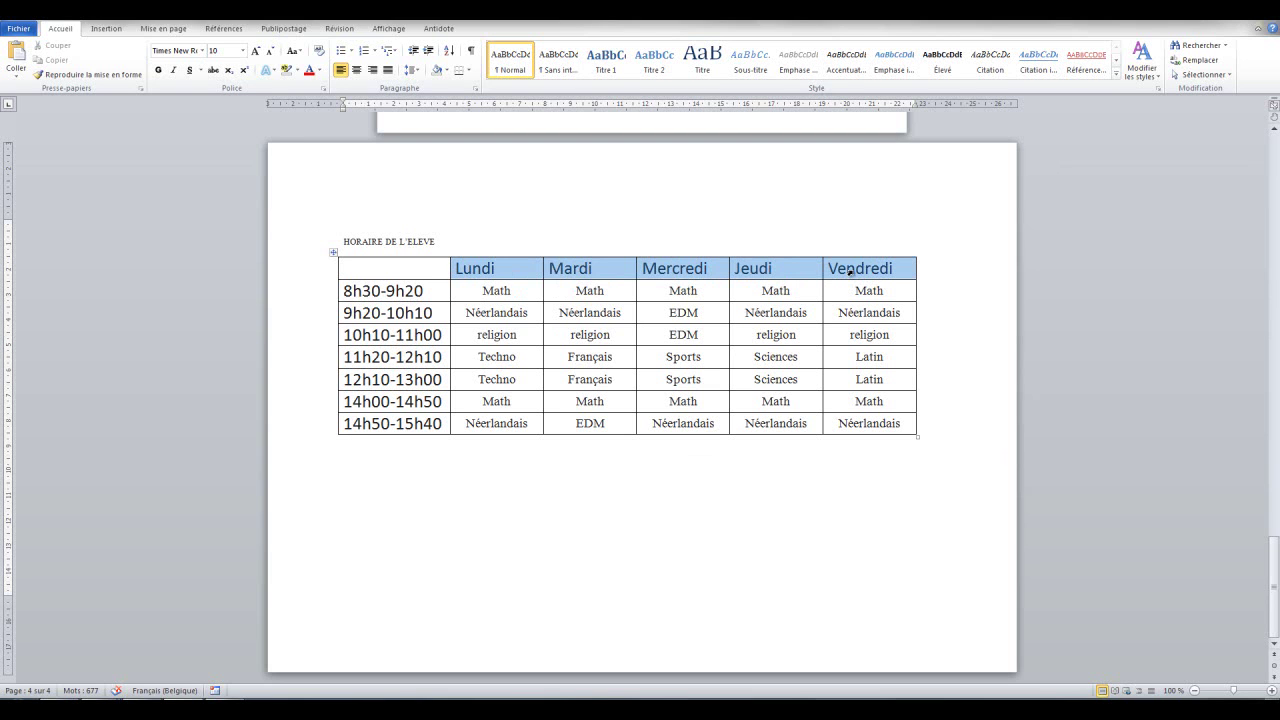
{"action": "left_click", "coordinate": [56, 30]}
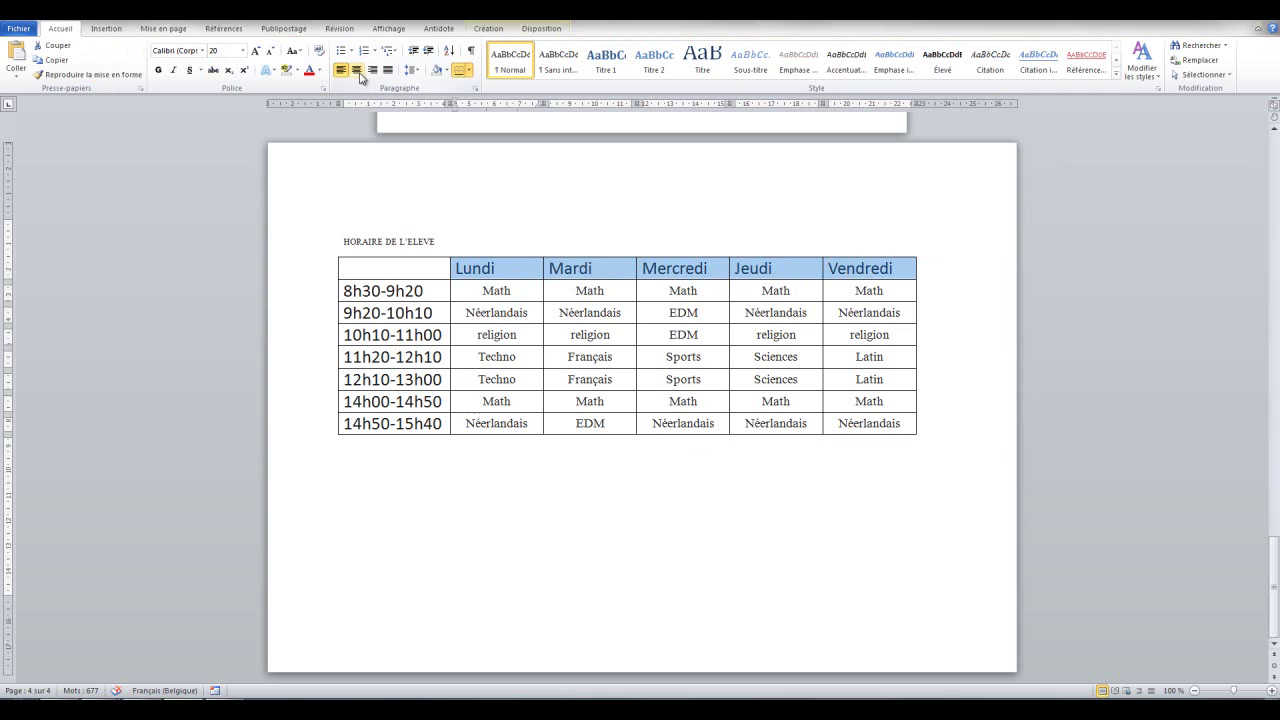
{"action": "left_click", "coordinate": [359, 72]}
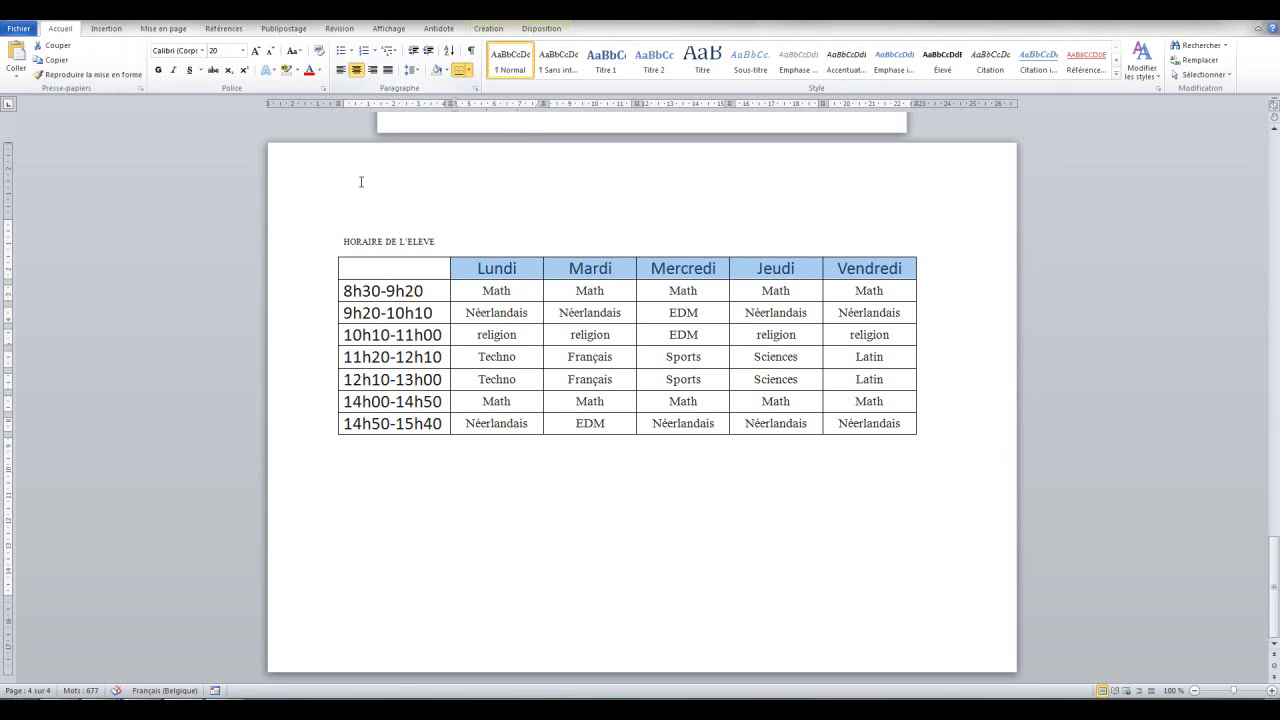
- Apply the Titre style to the HORAIRE DE L'ELEVE heading above the table
{"action": "left_click", "coordinate": [289, 247]}
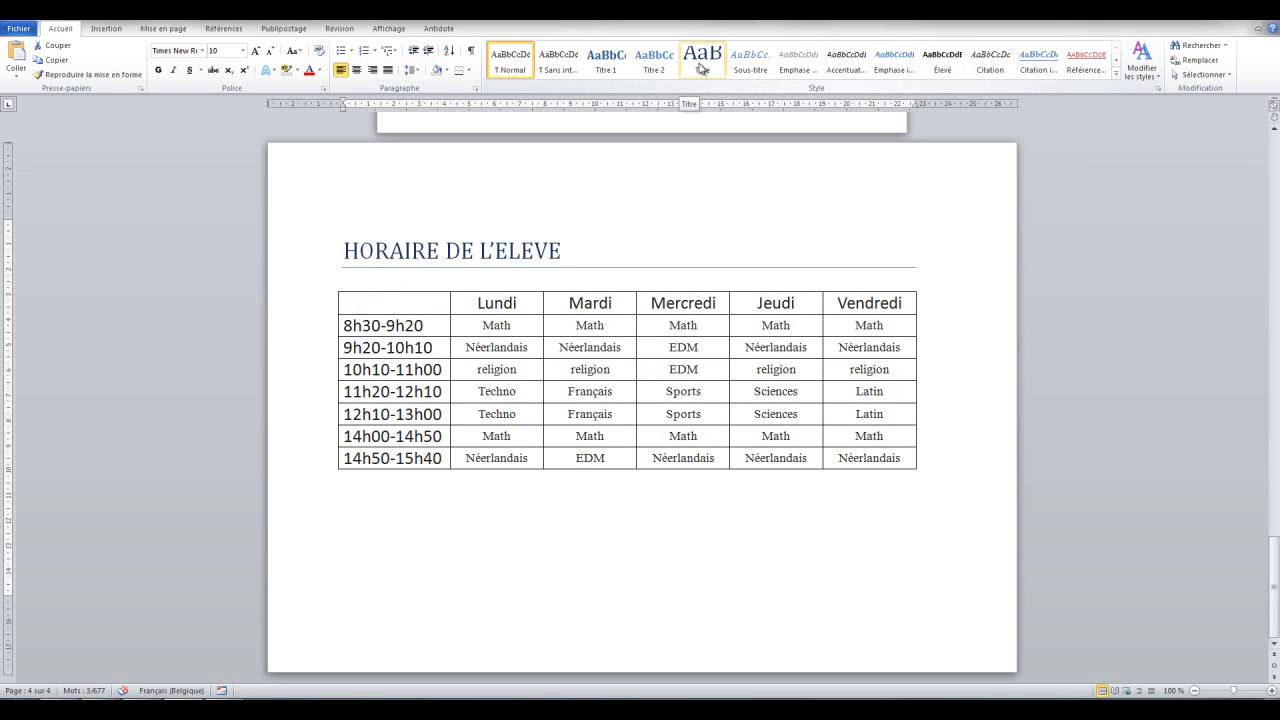
{"action": "left_click", "coordinate": [708, 62]}
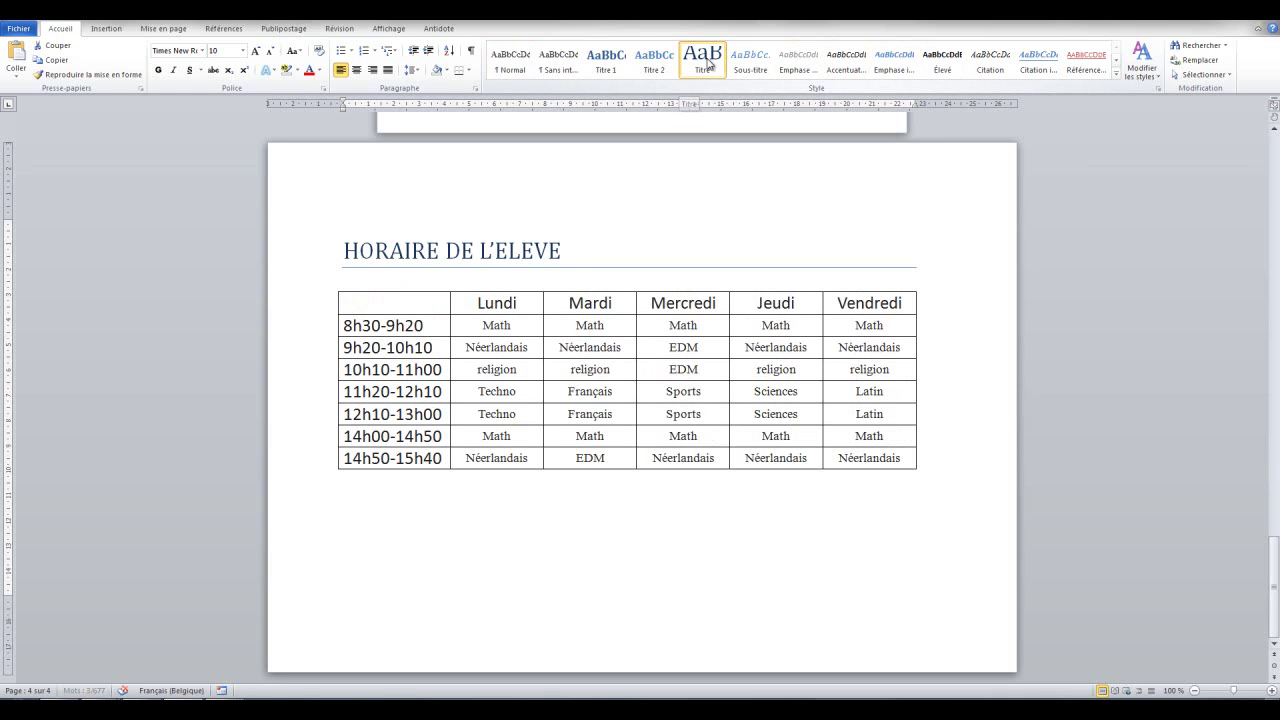
{"action": "left_click", "coordinate": [584, 258]}
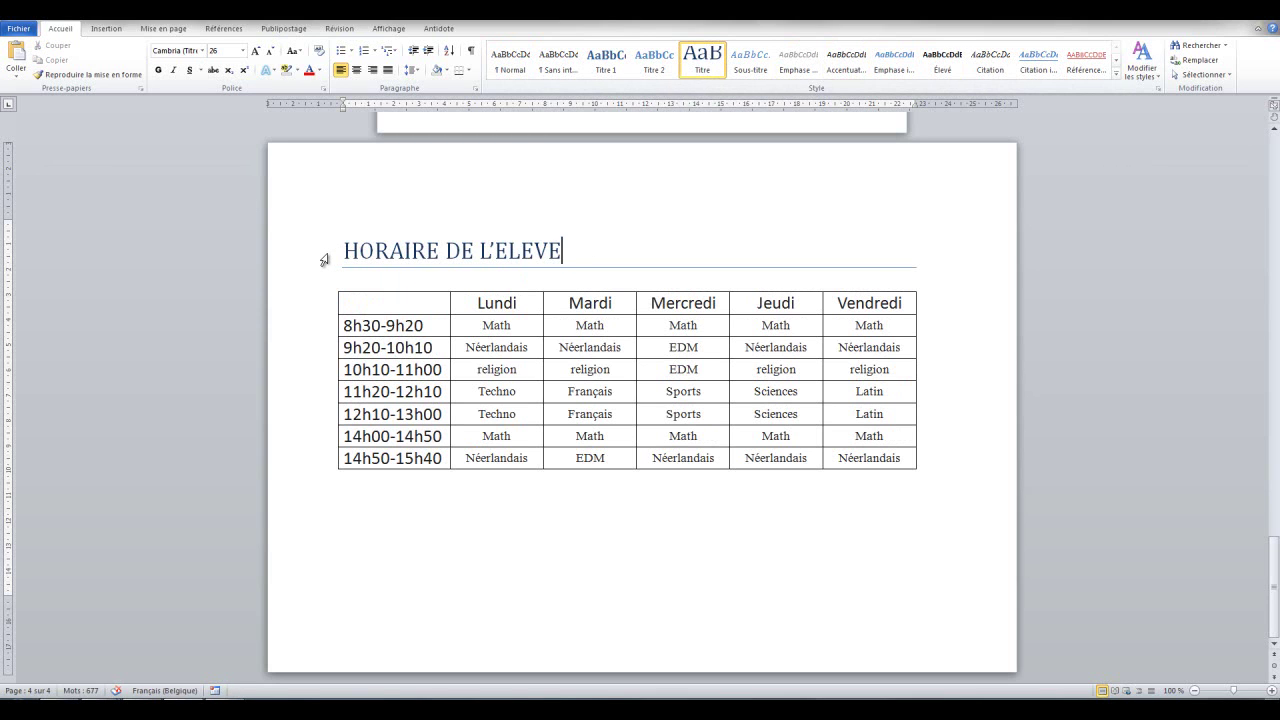
{"action": "left_click", "coordinate": [615, 505]}
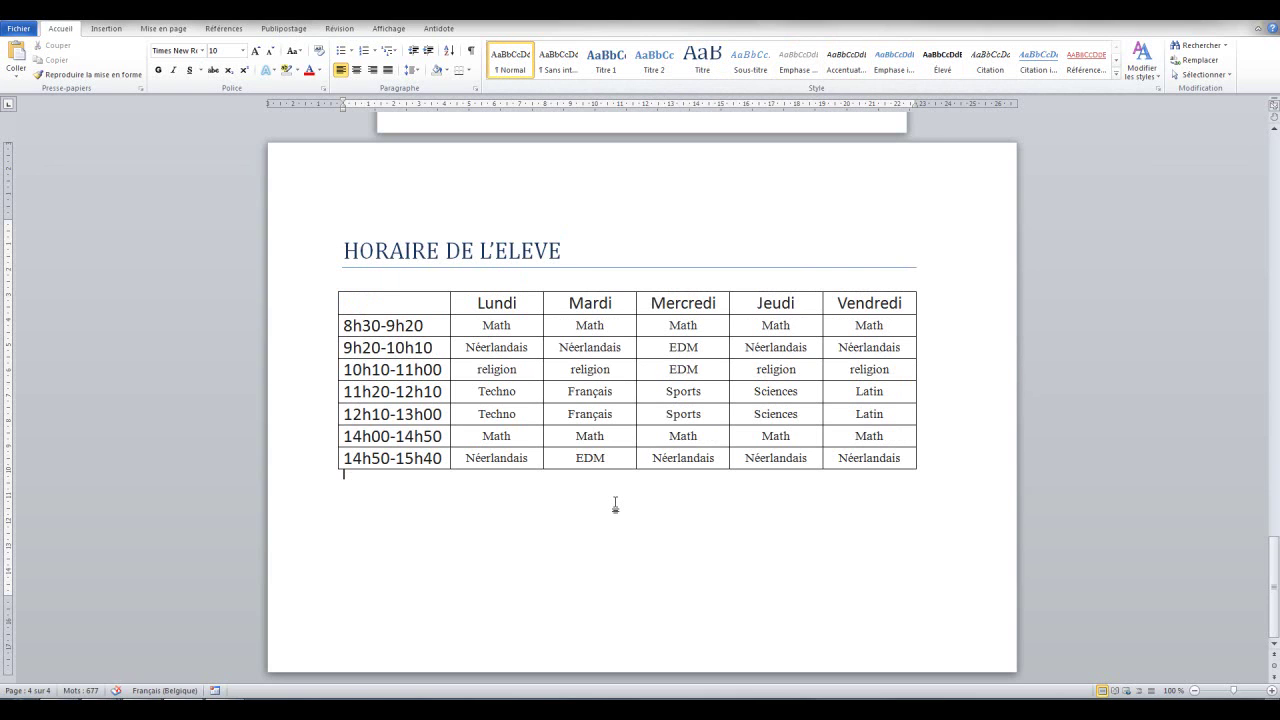
- Set the paragraph spacing of the whole table to 6 pt before and 6 pt after
{"action": "mouse_move", "coordinate": [334, 289]}
{"action": "left_click", "coordinate": [331, 291]}
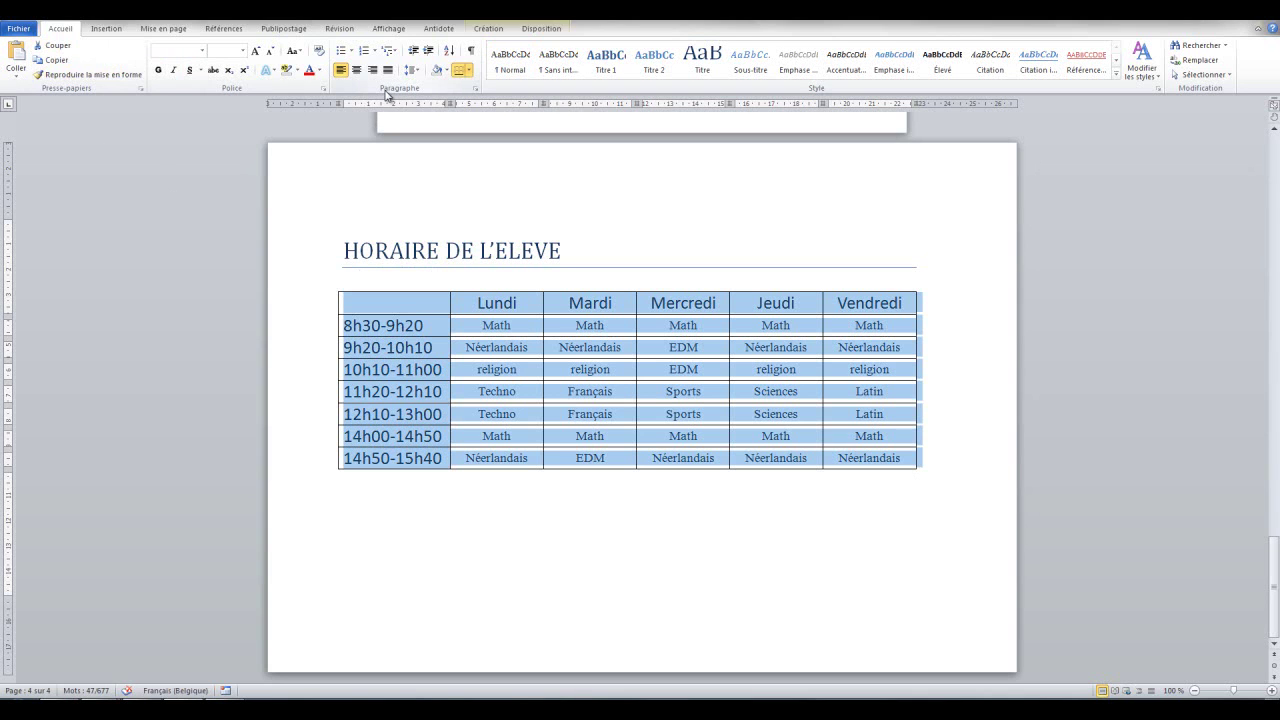
{"action": "left_click", "coordinate": [476, 94]}
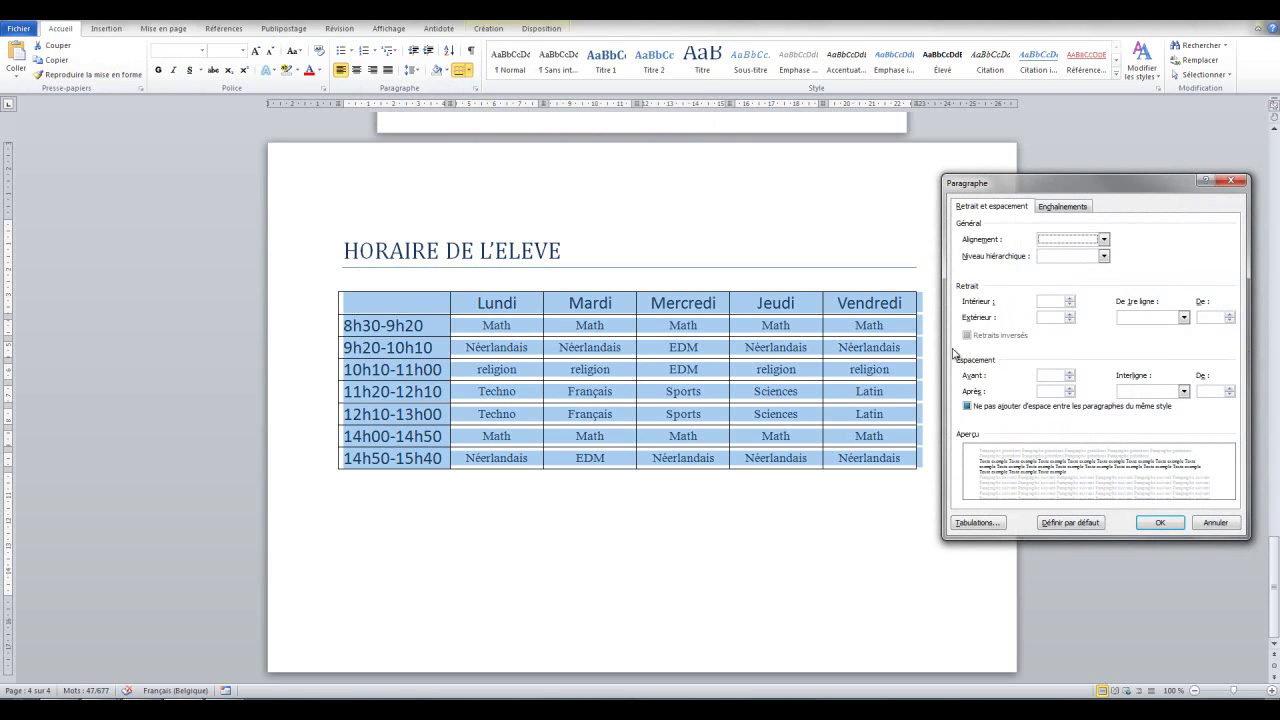
{"action": "left_click", "coordinate": [1070, 372]}
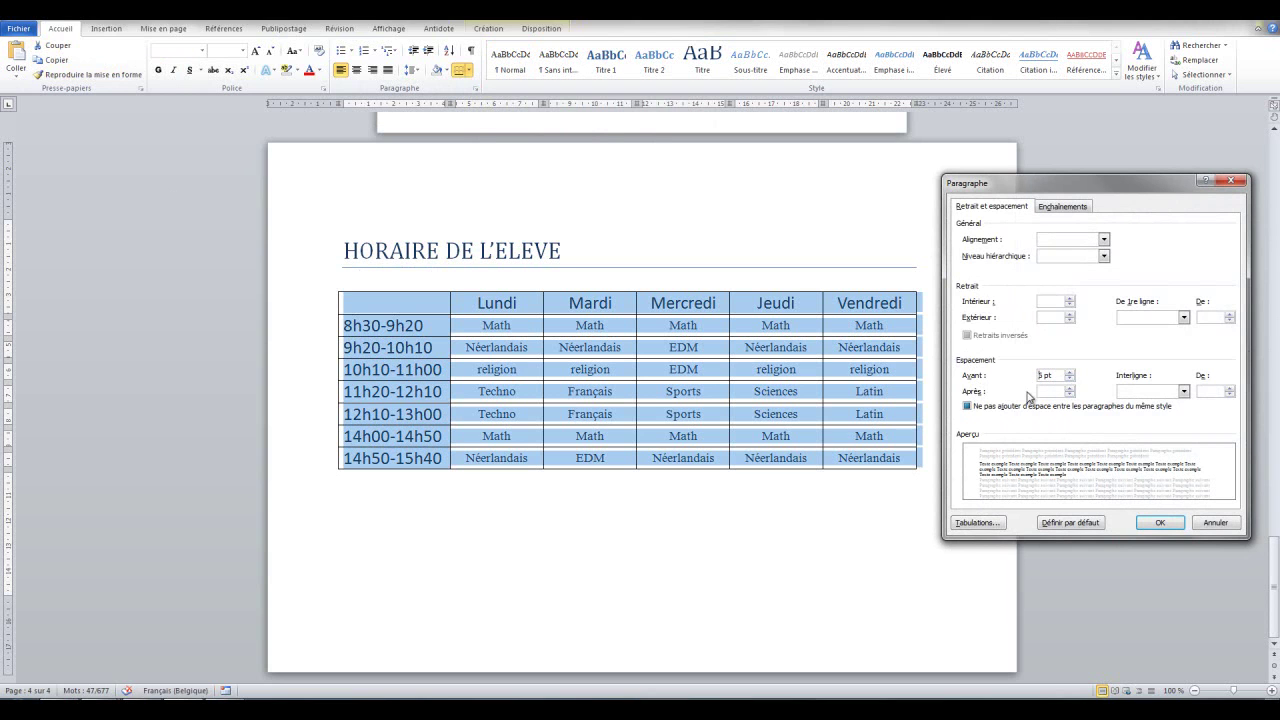
{"action": "left_click", "coordinate": [1069, 388]}
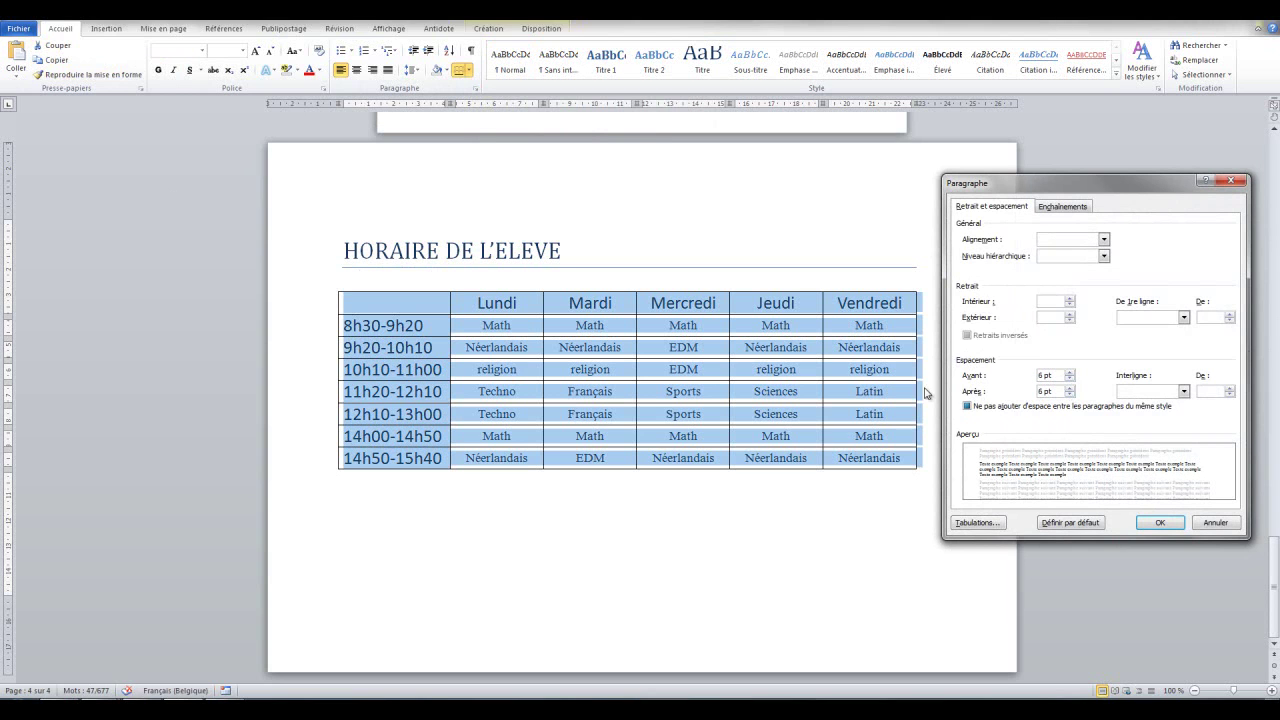
{"action": "left_click", "coordinate": [1162, 525]}
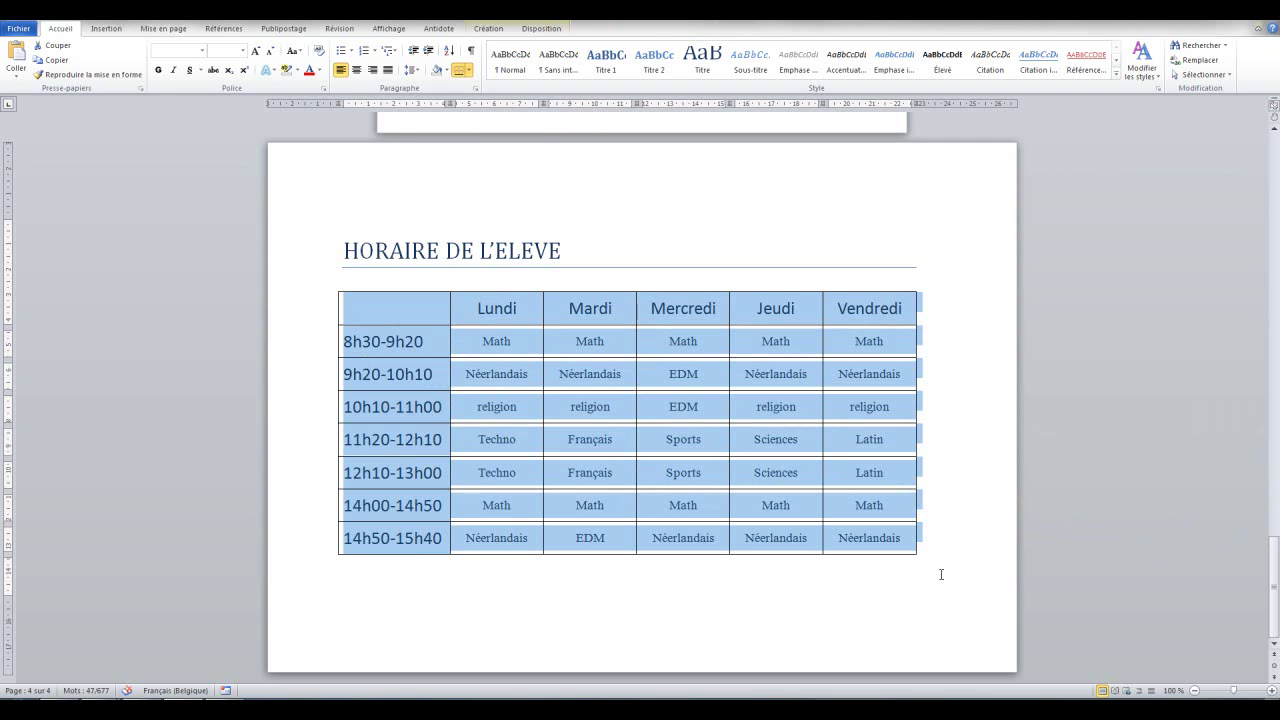
{"action": "left_click", "coordinate": [941, 574]}
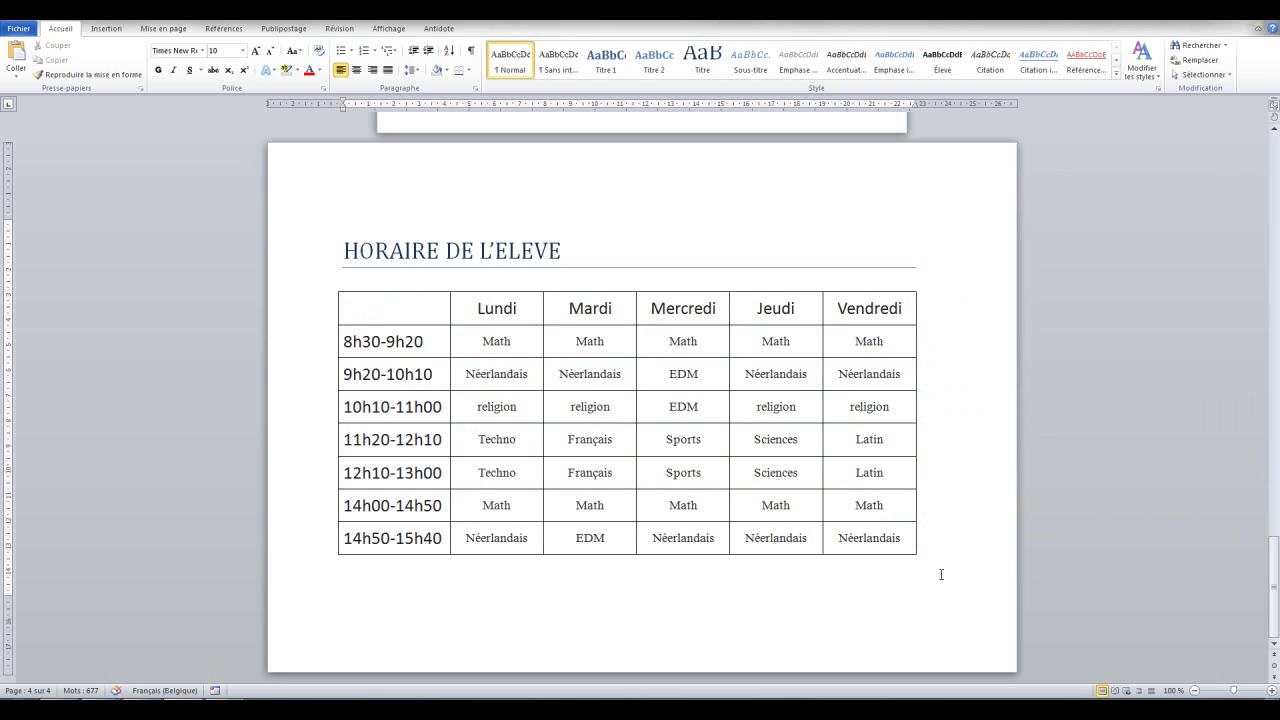
- Open the print settings and examine the page range choices, such as printing only the active page
{"action": "key", "text": "ctrl+p"}
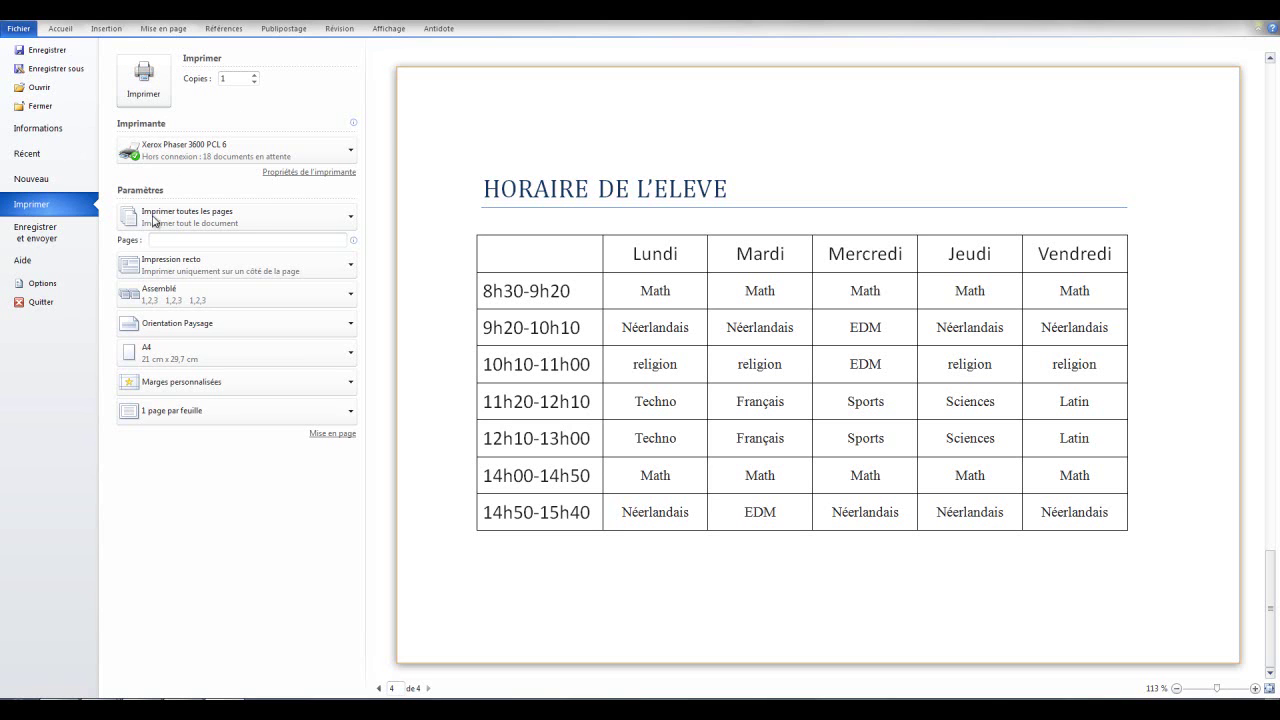
{"action": "left_click", "coordinate": [352, 219]}
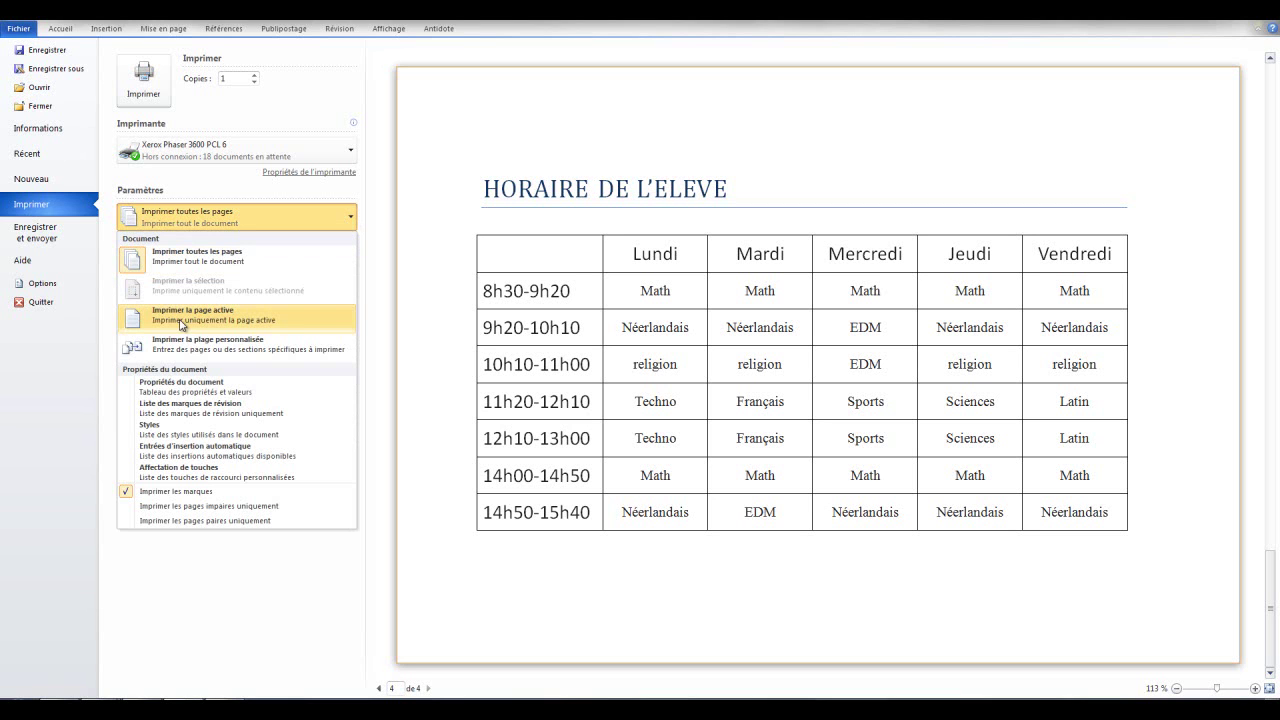
{"action": "left_click", "coordinate": [377, 55]}
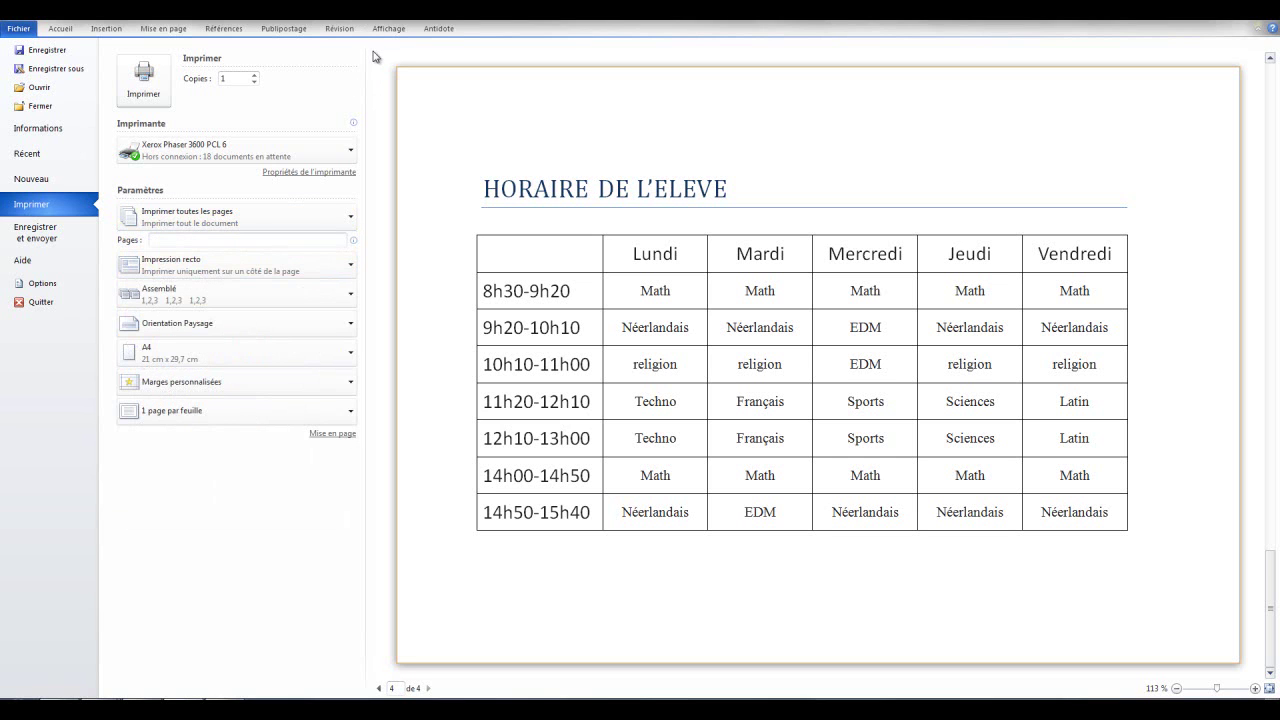
- Try the print range 1-3, replace it with 1;3 and print only pages 1 and 3 of the document
{"action": "left_click", "coordinate": [188, 240]}
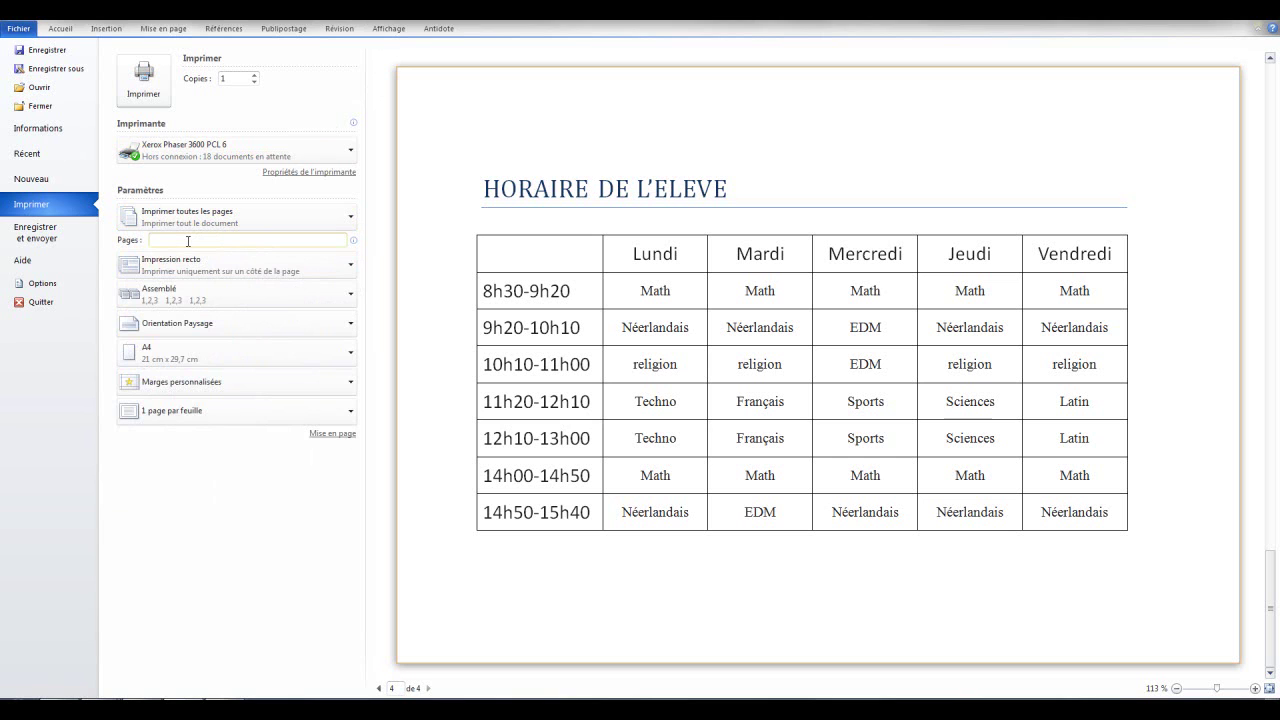
{"action": "type", "text": "1-3"}
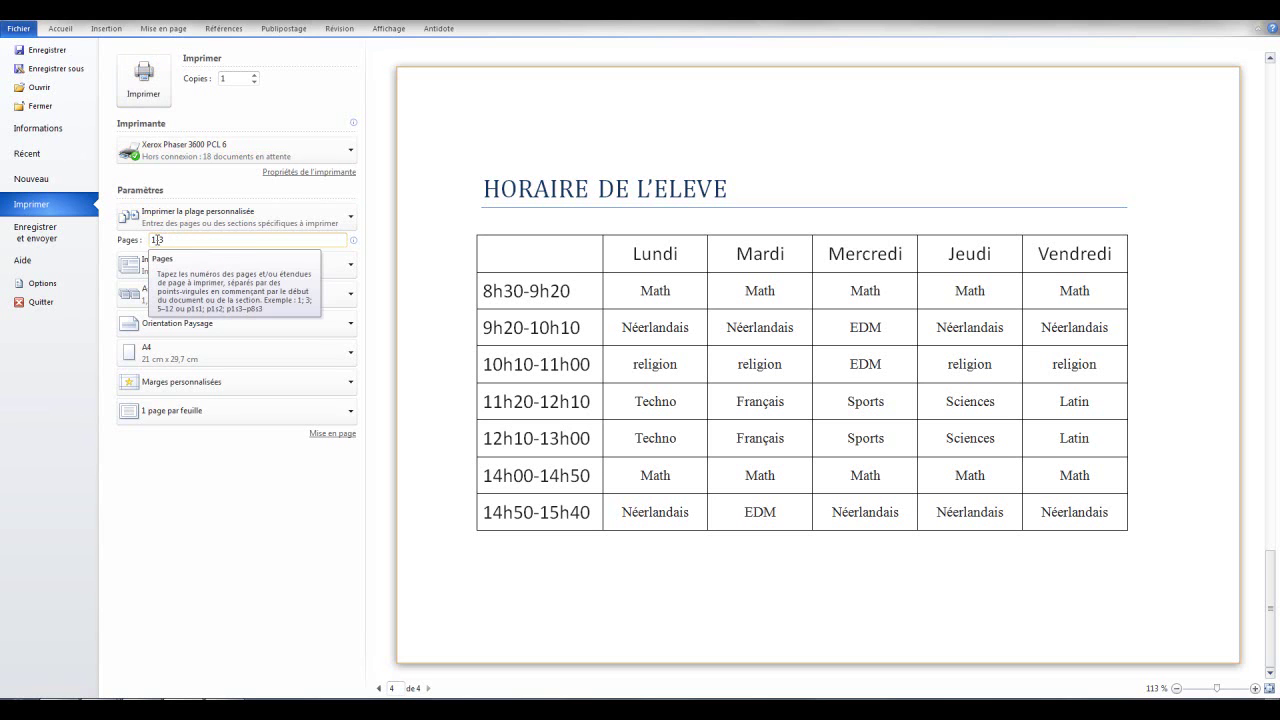
{"action": "double_click", "coordinate": [157, 244]}
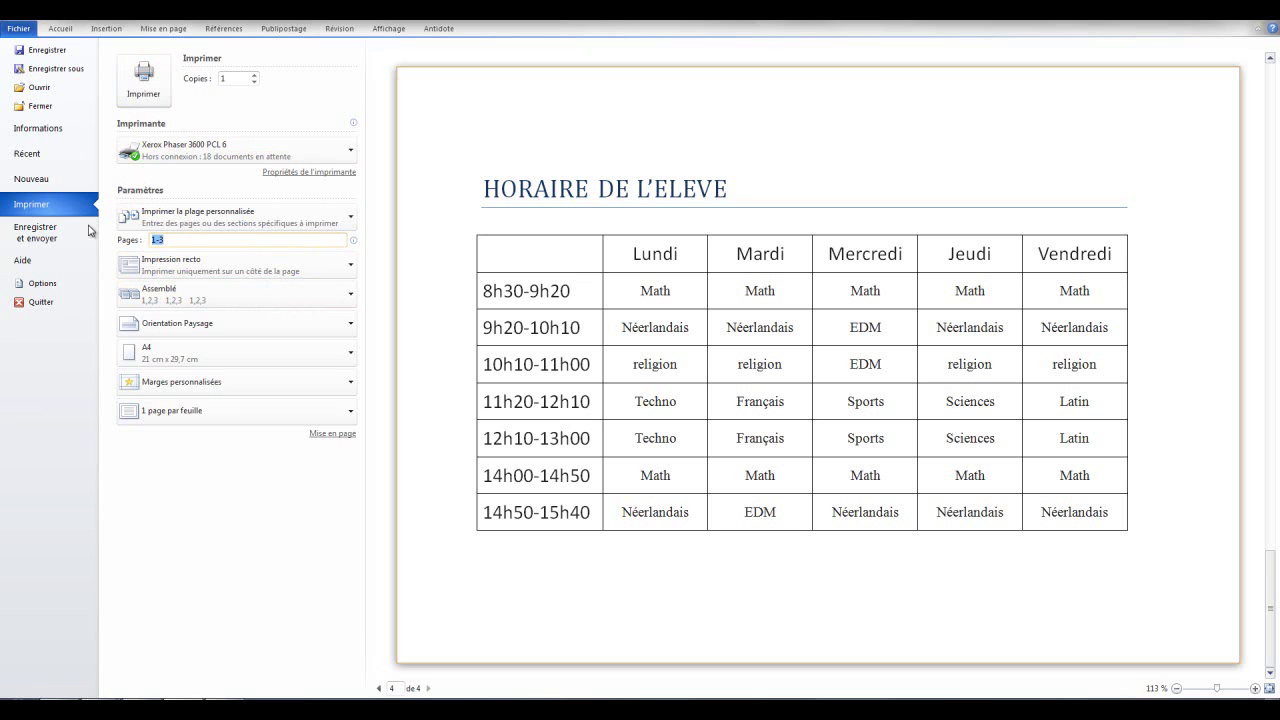
{"action": "type", "text": "1;3"}
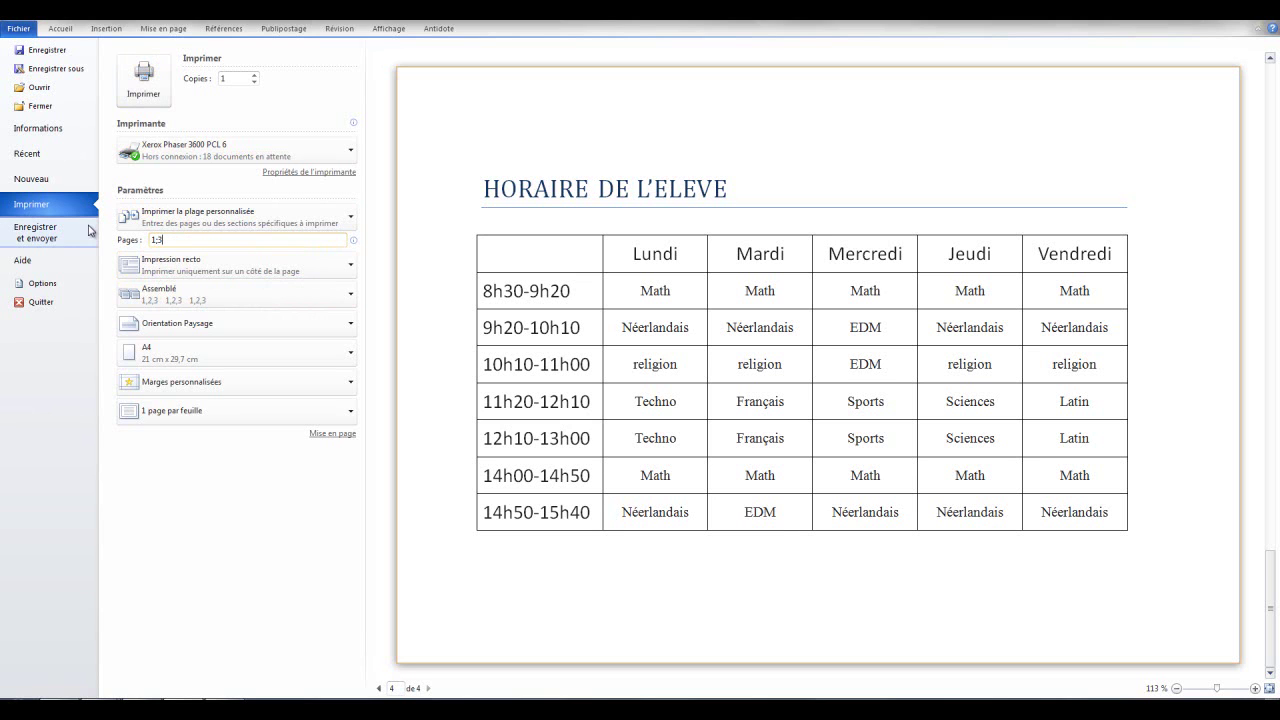
{"action": "left_click", "coordinate": [143, 85]}
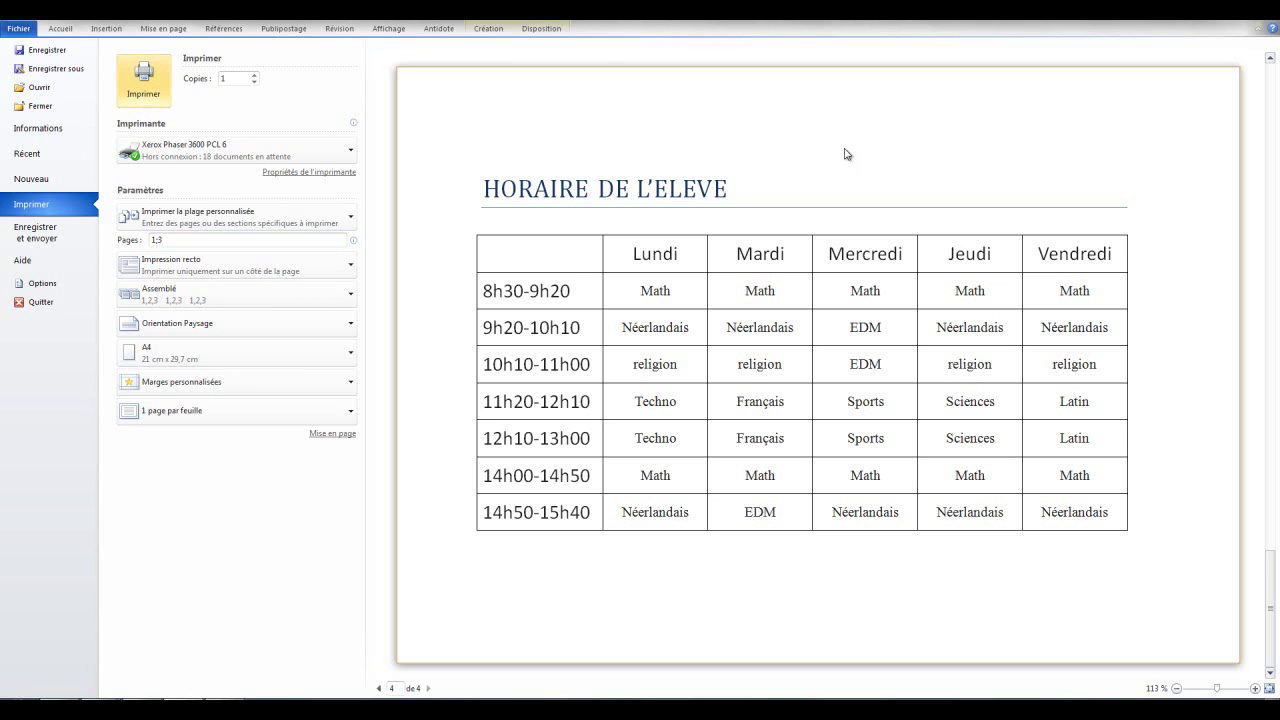
{"action": "left_click", "coordinate": [10, 34]}
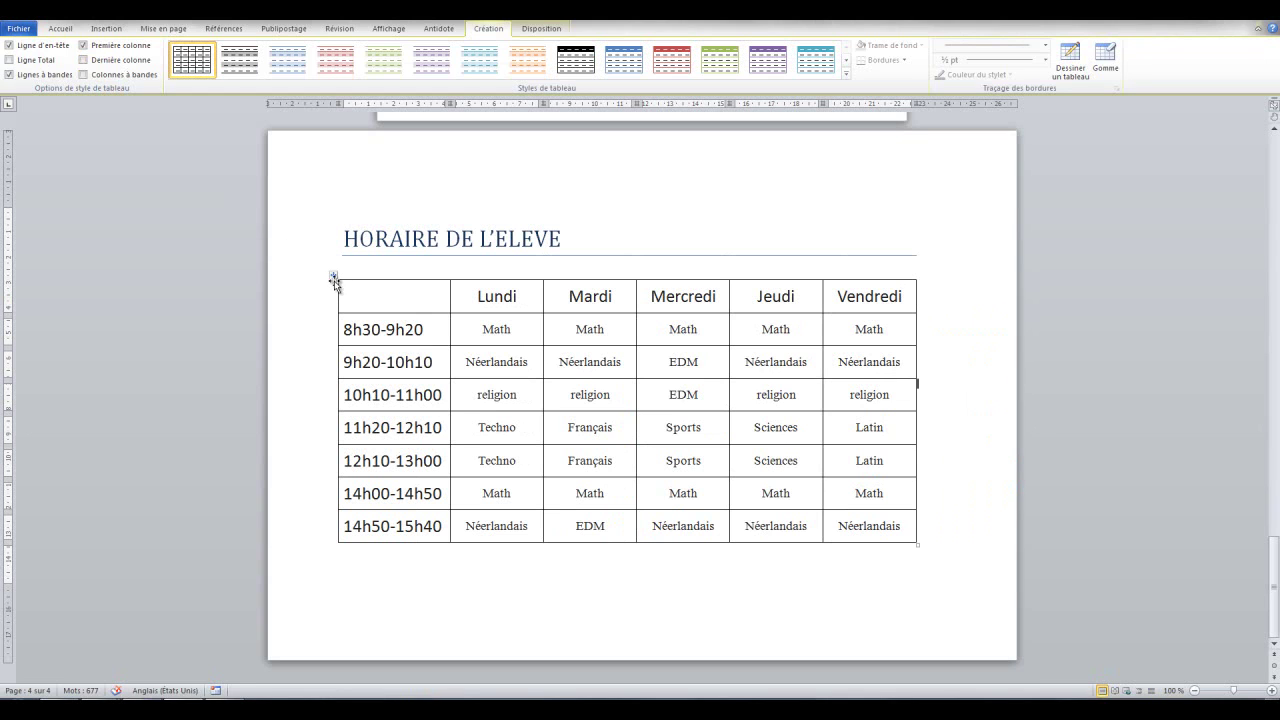
- Apply an orange predefined table style with a filled header row and first column to the whole timetable
{"action": "left_click", "coordinate": [333, 276]}
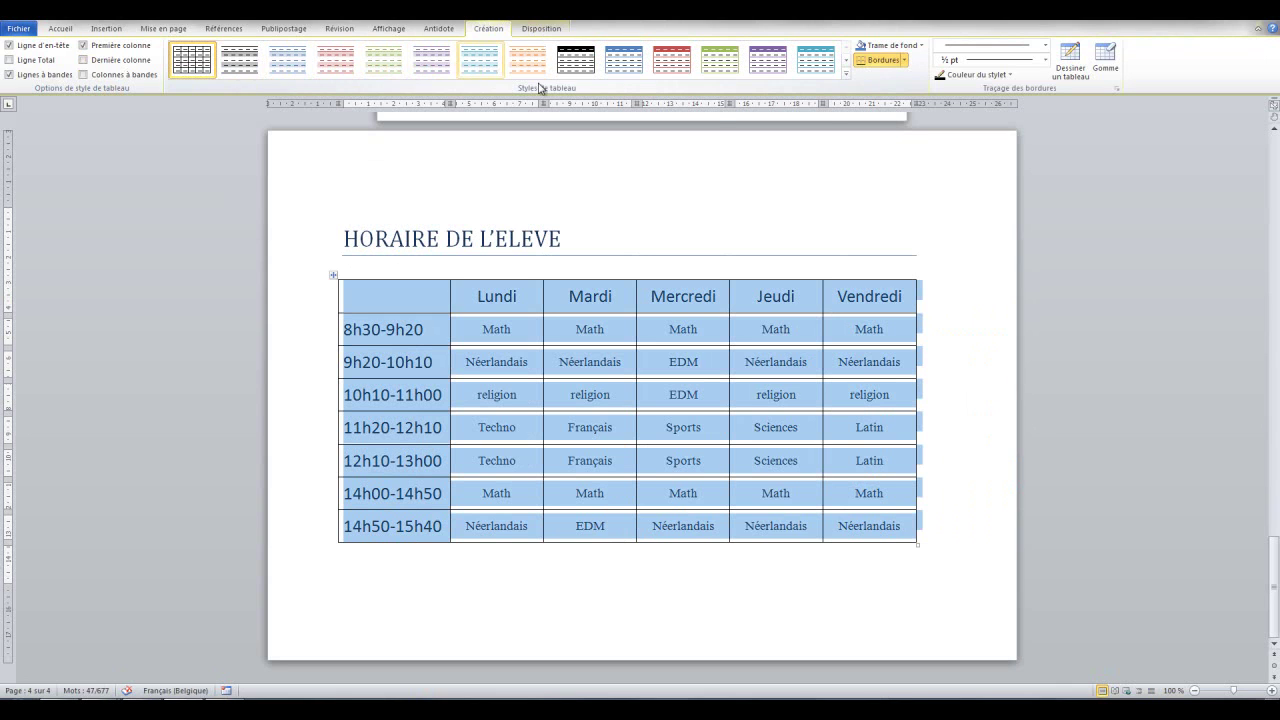
{"action": "left_click", "coordinate": [847, 76]}
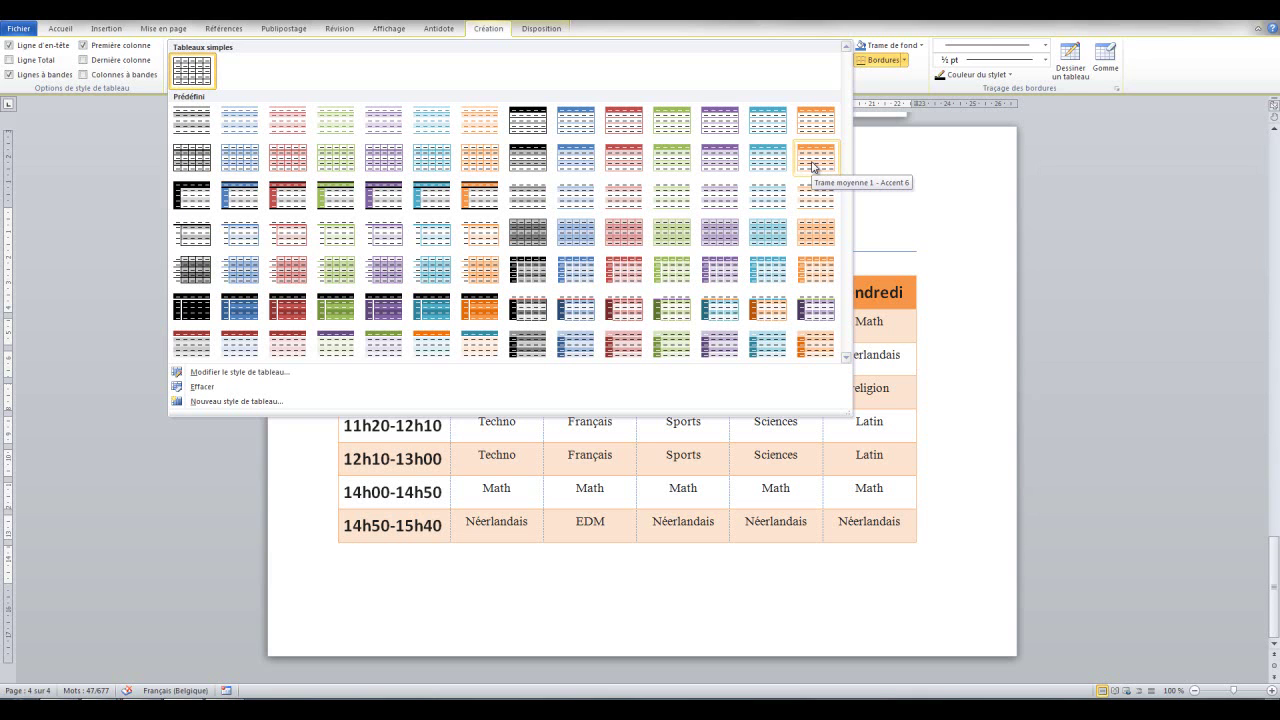
{"action": "left_click", "coordinate": [812, 273]}
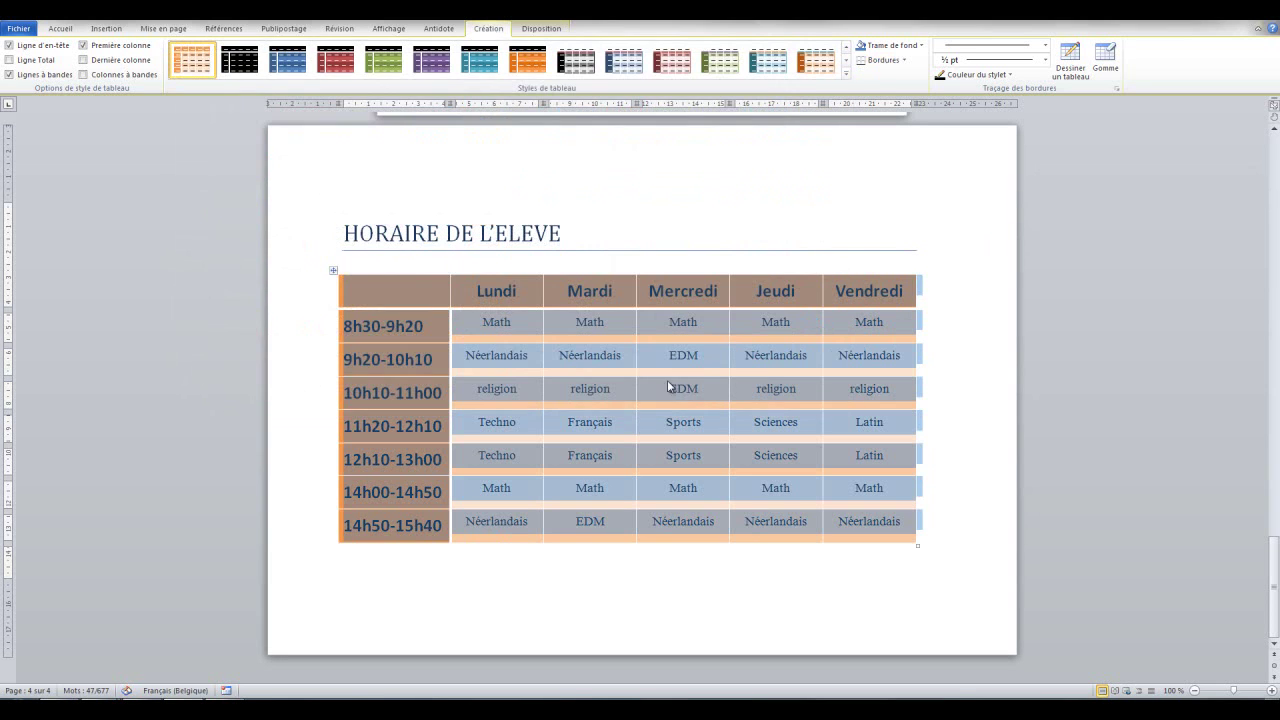
{"action": "left_click", "coordinate": [366, 587]}
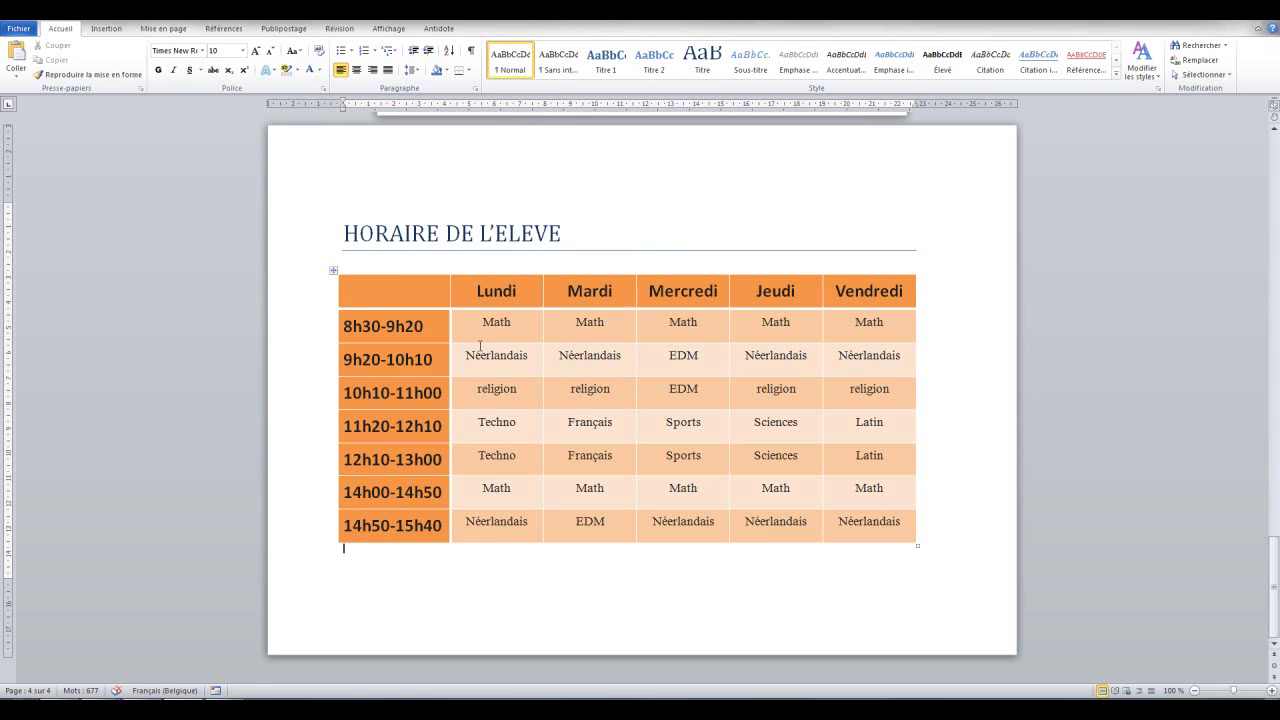
- Undo the orange table style on the timetable
{"action": "left_click_drag", "start_coordinate": [475, 320], "coordinate": [776, 356]}
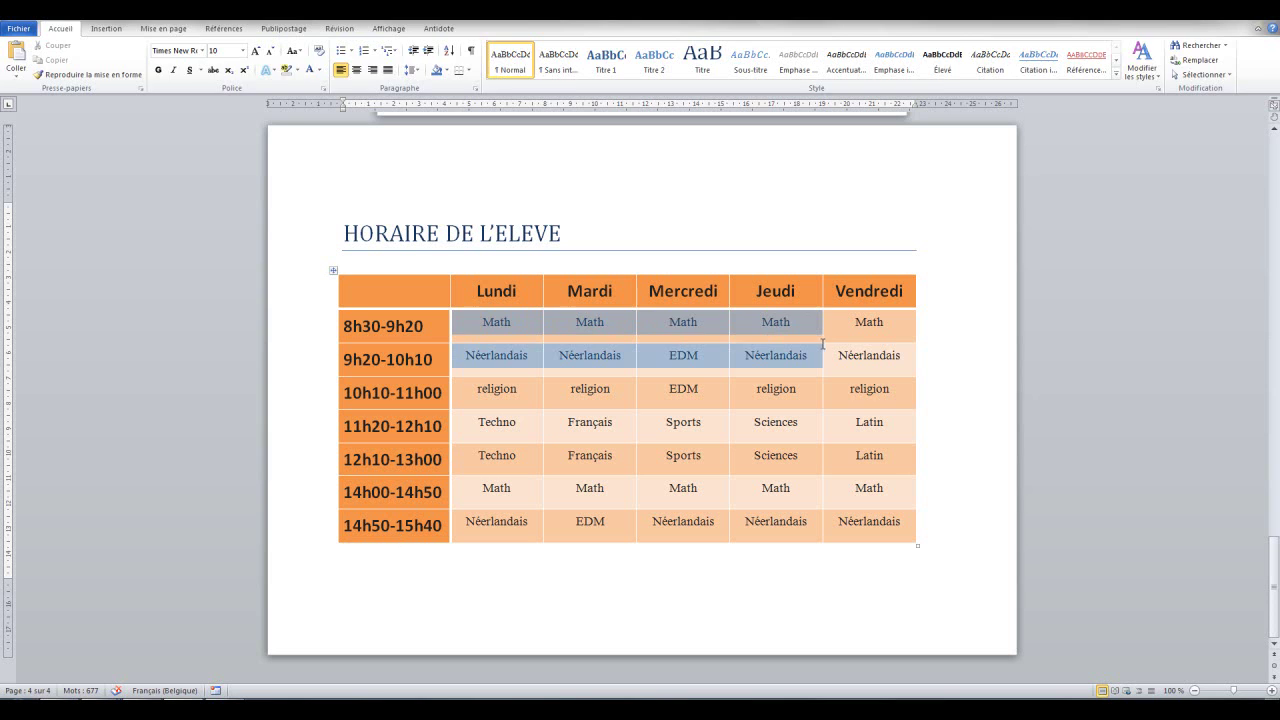
{"action": "left_click", "coordinate": [960, 353]}
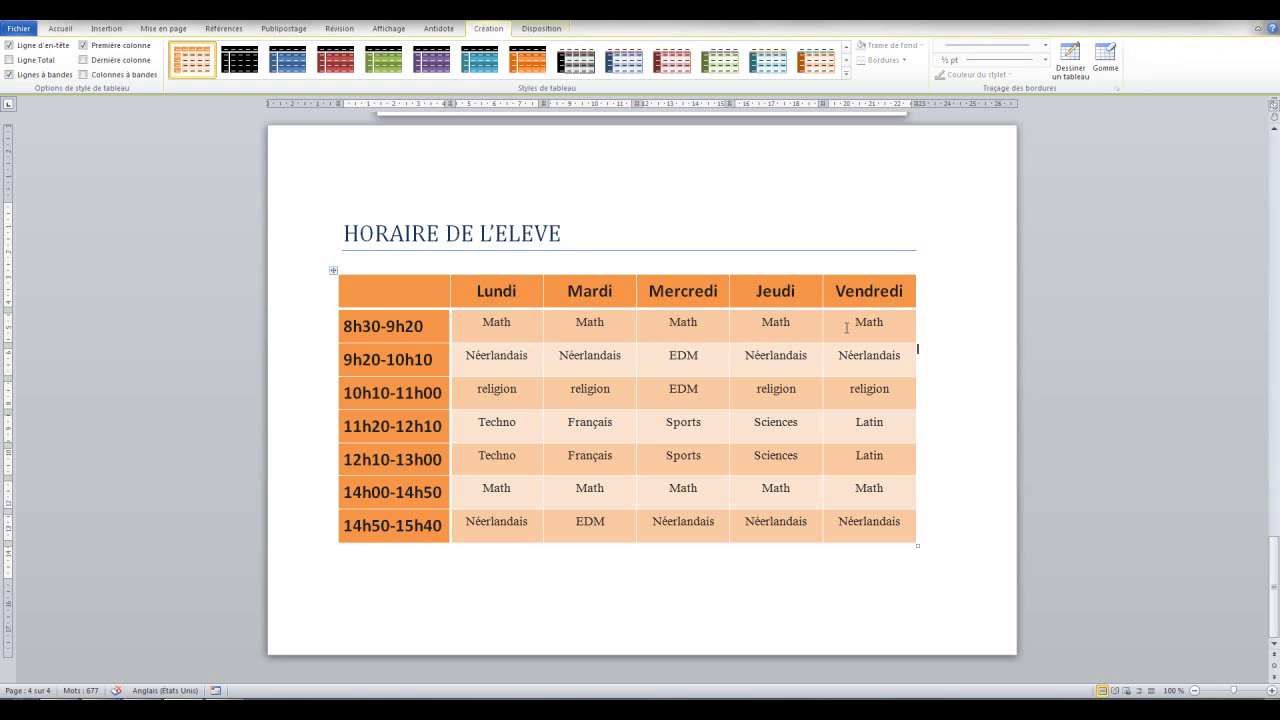
{"action": "left_click_drag", "start_coordinate": [857, 321], "coordinate": [889, 322]}
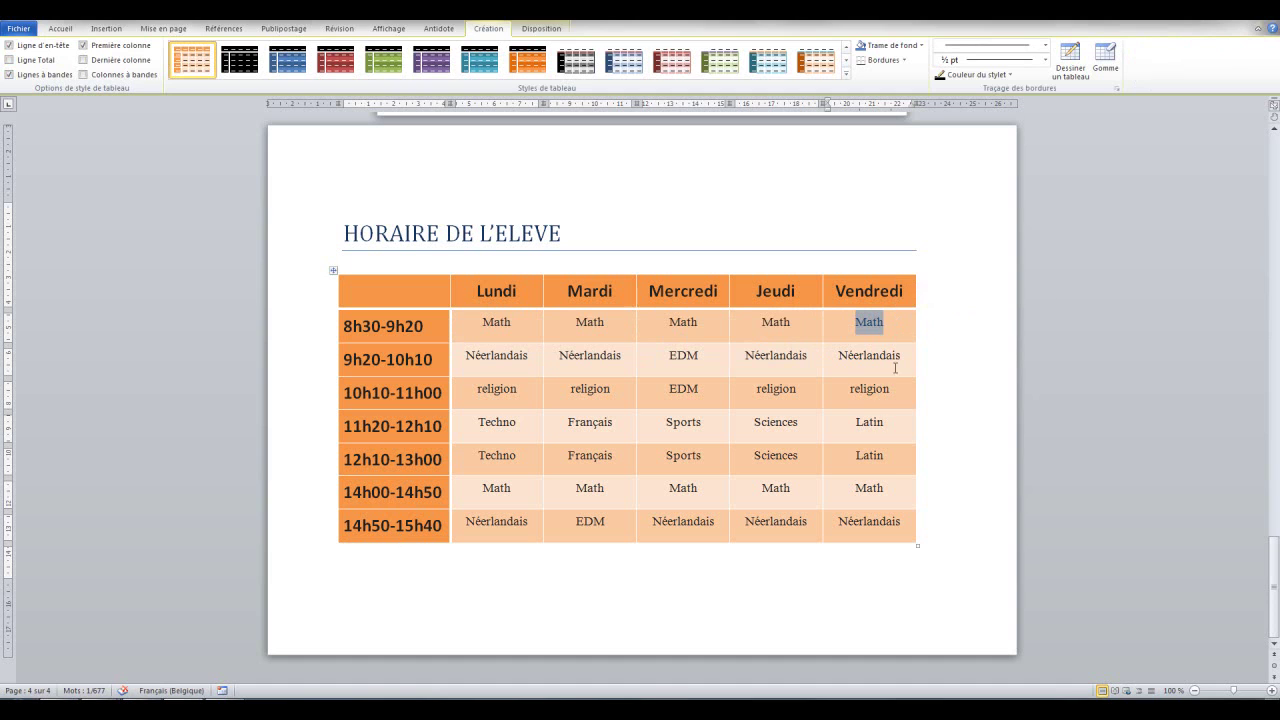
{"action": "left_click", "coordinate": [842, 578]}
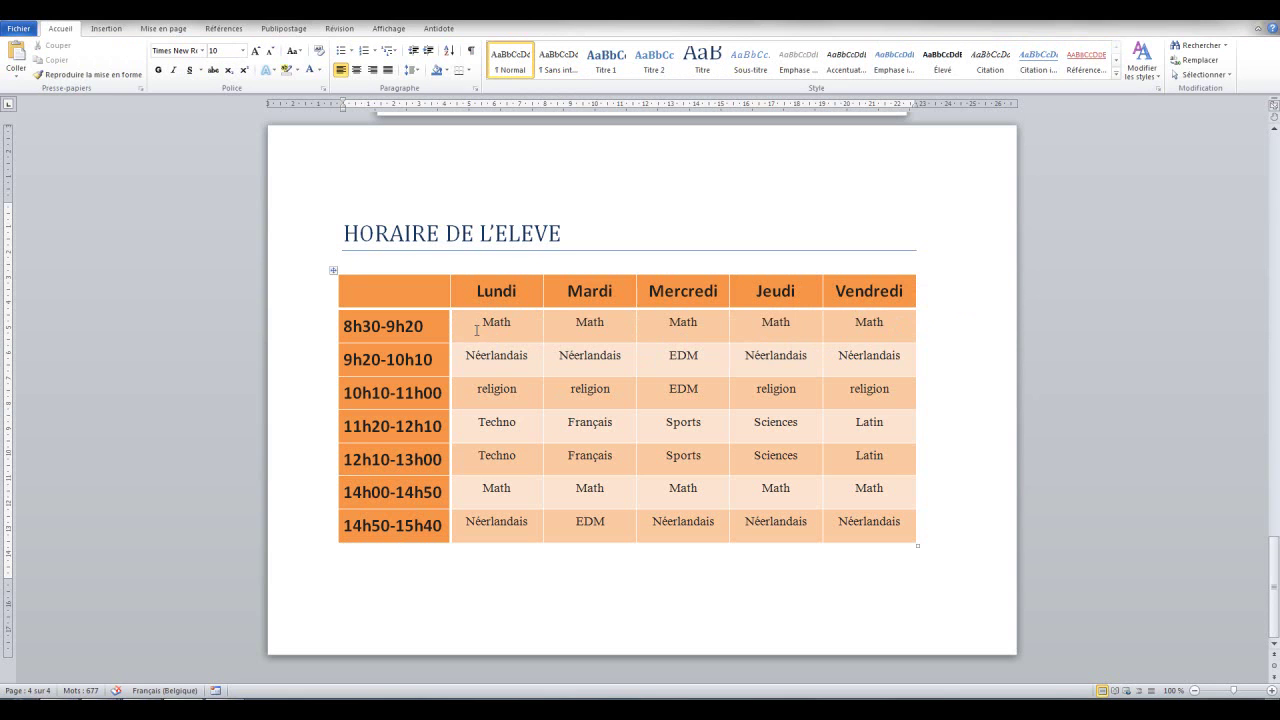
{"action": "key", "text": "ctrl+z"}
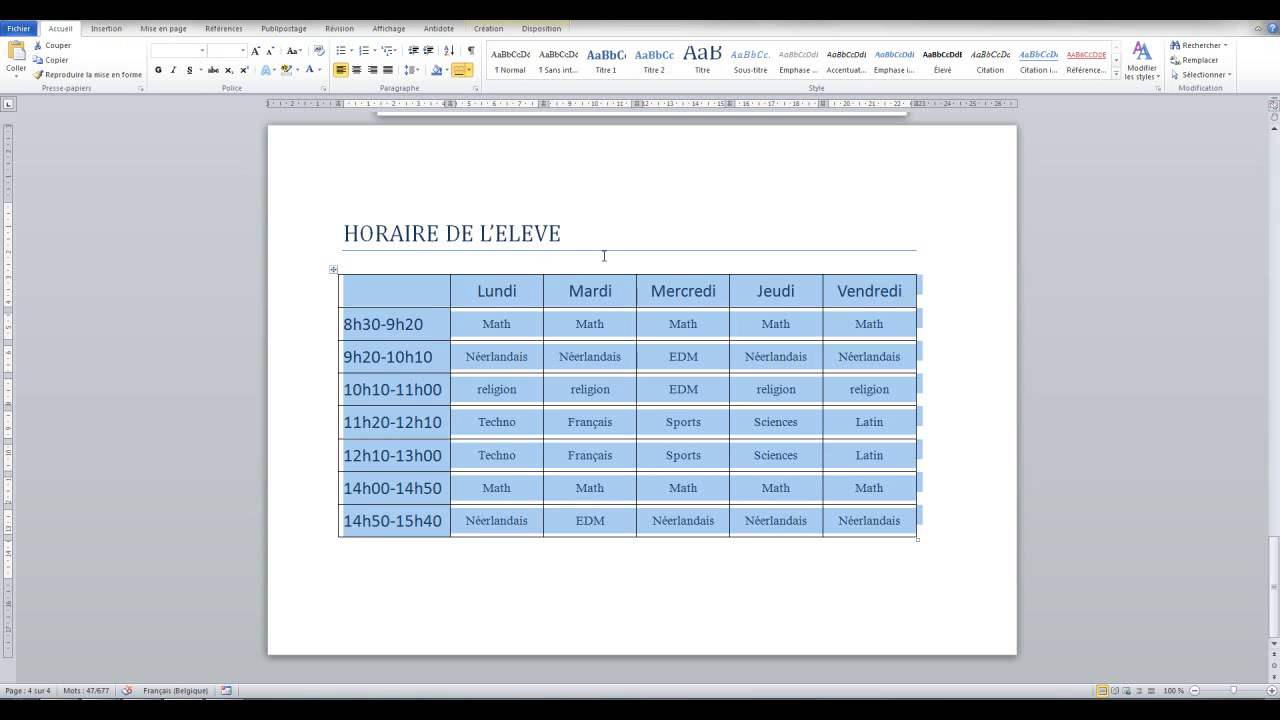
- Shade every cell of the timetable with a light blue theme colour
{"action": "left_click", "coordinate": [501, 31]}
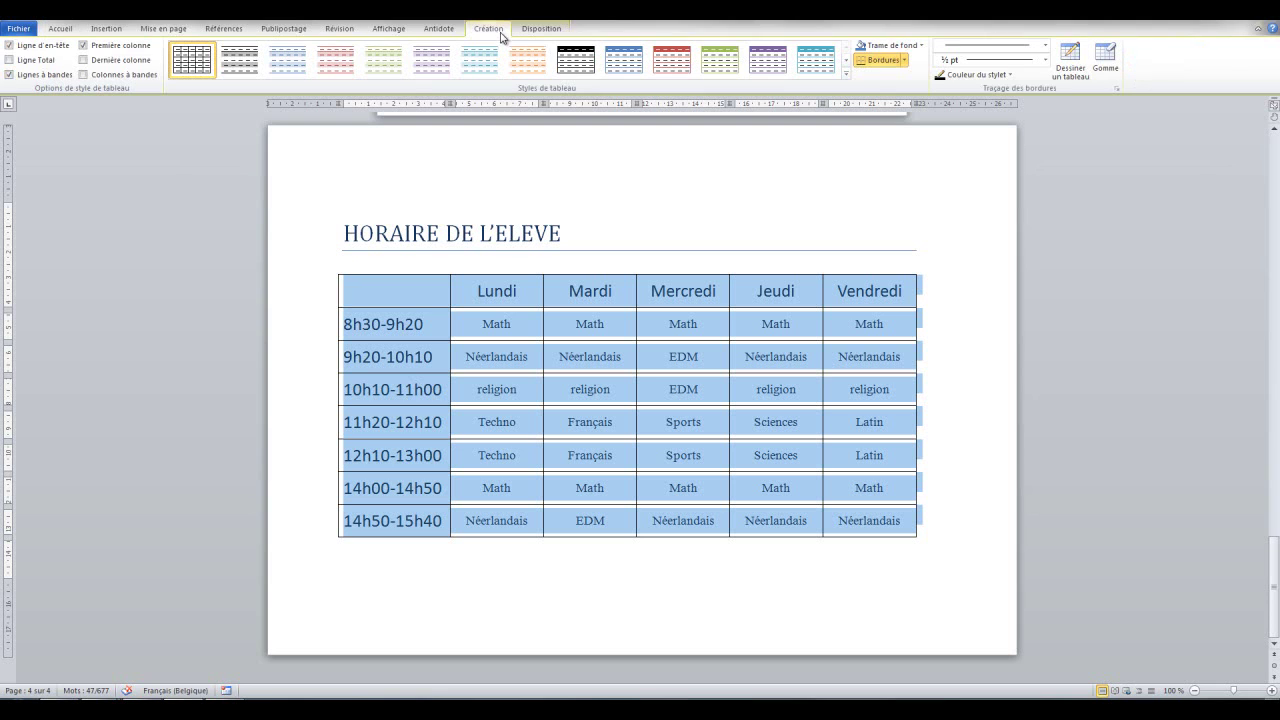
{"action": "left_click", "coordinate": [922, 46]}
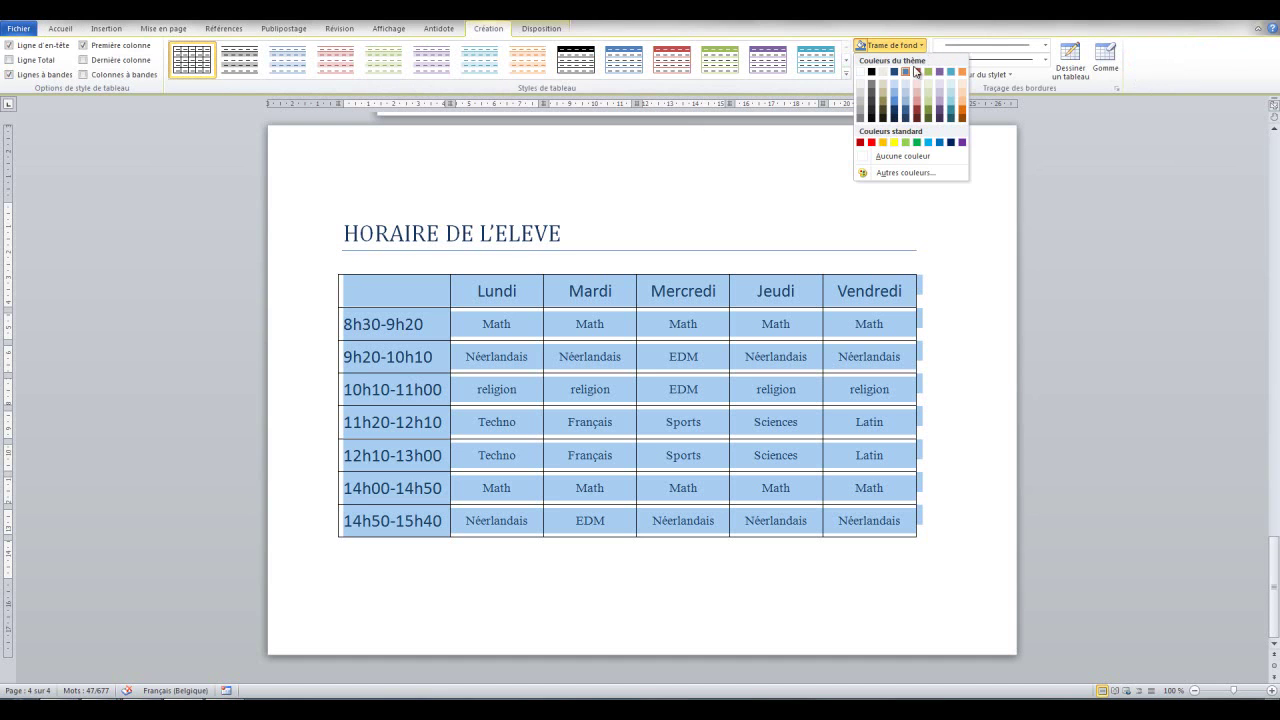
{"action": "left_click", "coordinate": [895, 88]}
{"action": "left_click", "coordinate": [634, 613]}
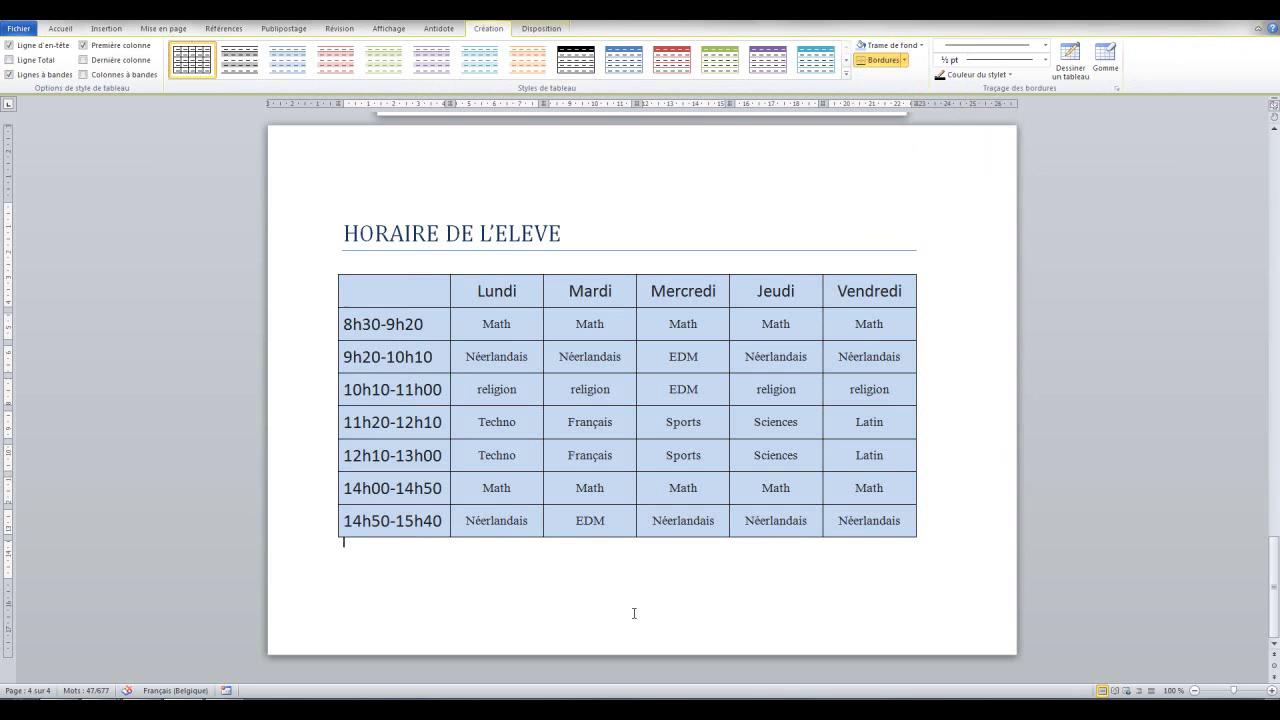
- Shade the day header row and the hours column of the timetable with a darker blue theme colour
{"action": "left_click_drag", "start_coordinate": [389, 293], "coordinate": [795, 300]}
{"action": "left_click", "coordinate": [854, 302]}
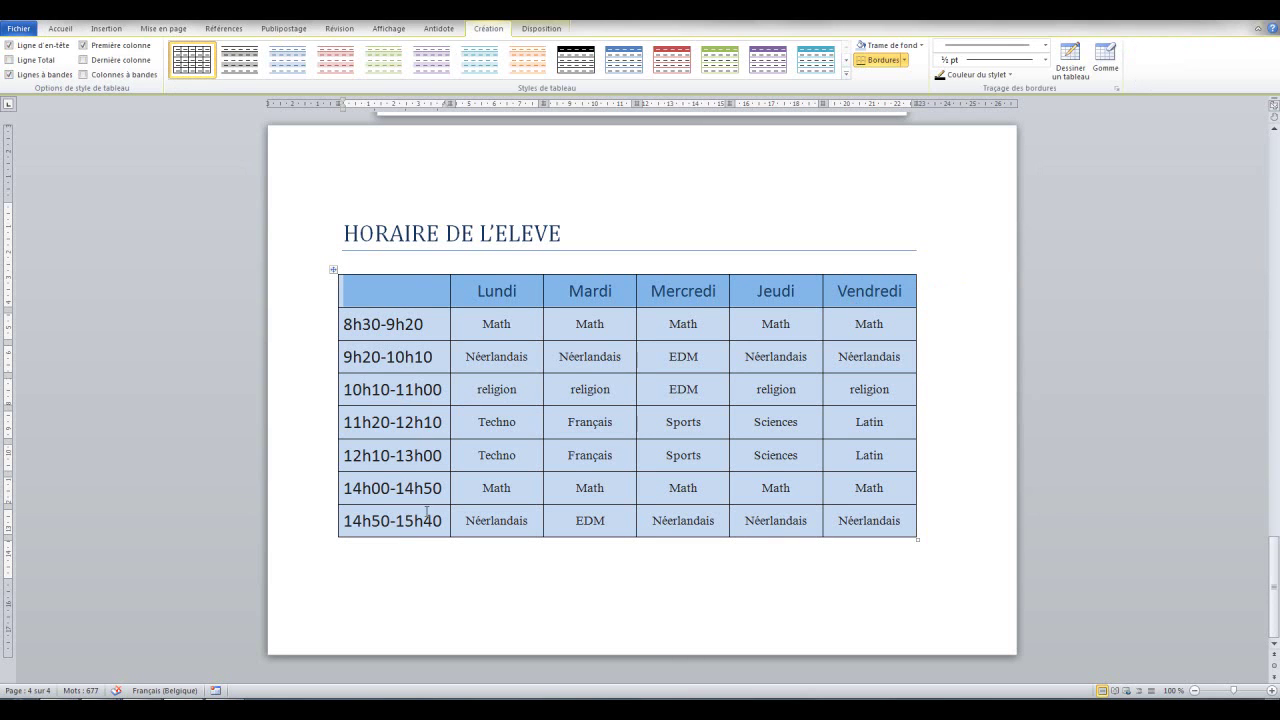
{"action": "left_click_drag", "start_coordinate": [444, 522], "coordinate": [347, 333]}
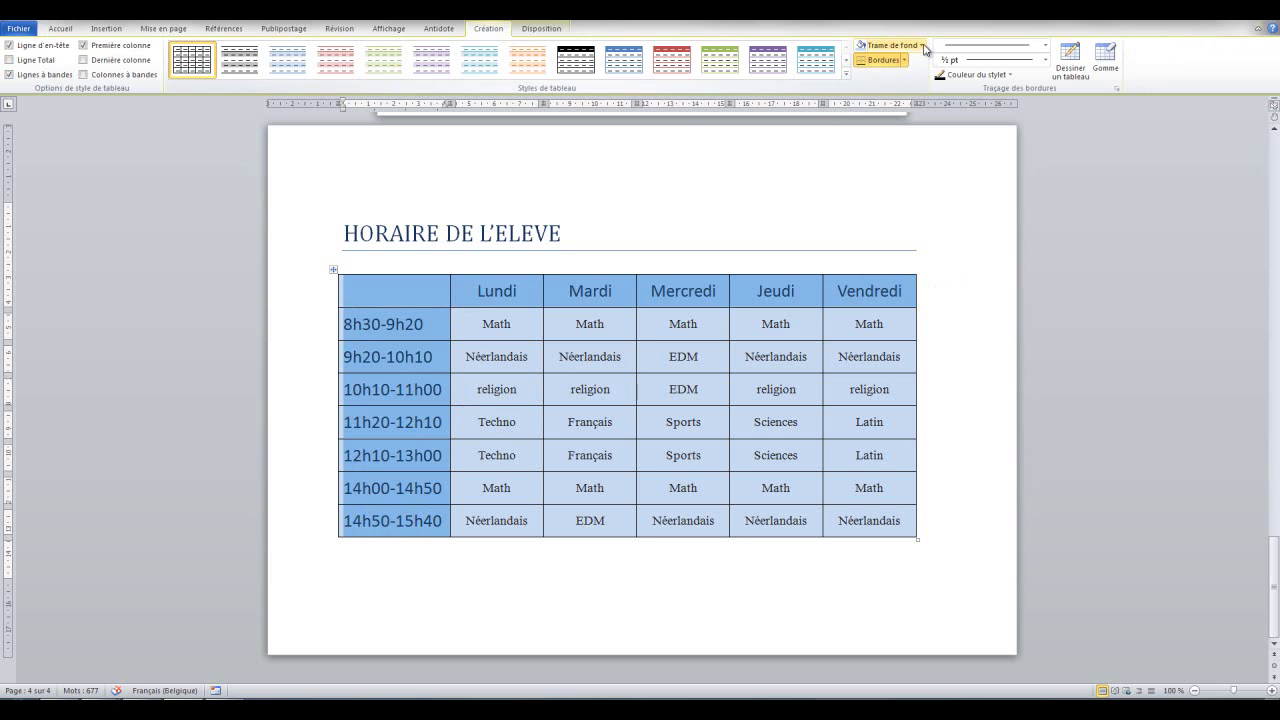
{"action": "left_click", "coordinate": [922, 46]}
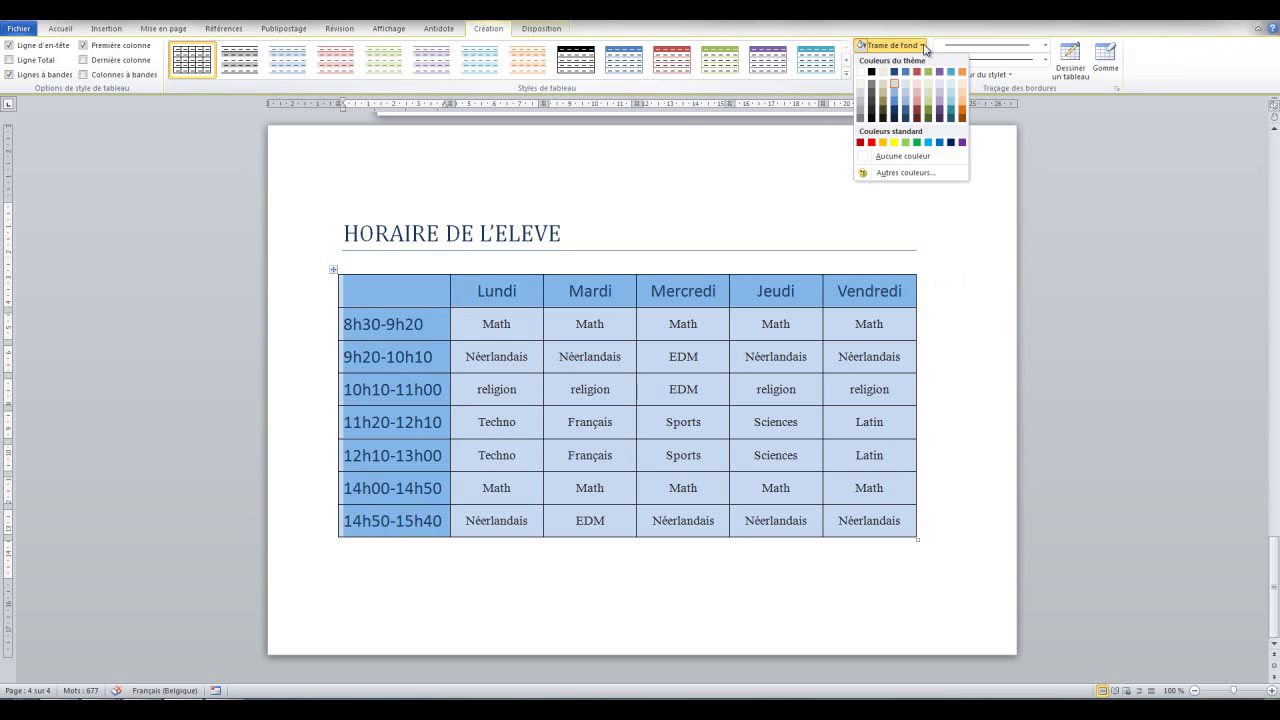
{"action": "left_click", "coordinate": [907, 73]}
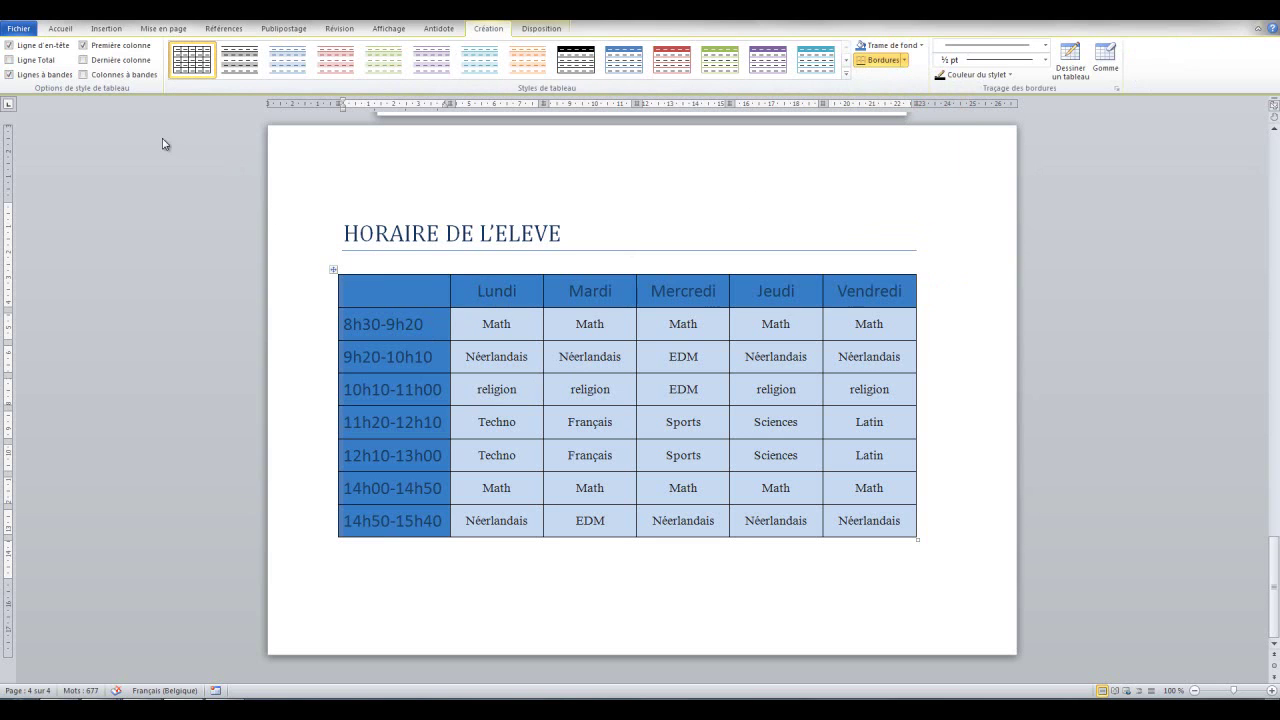
- Make the text of the day header row and the hours column white and bold
{"action": "left_click", "coordinate": [58, 28]}
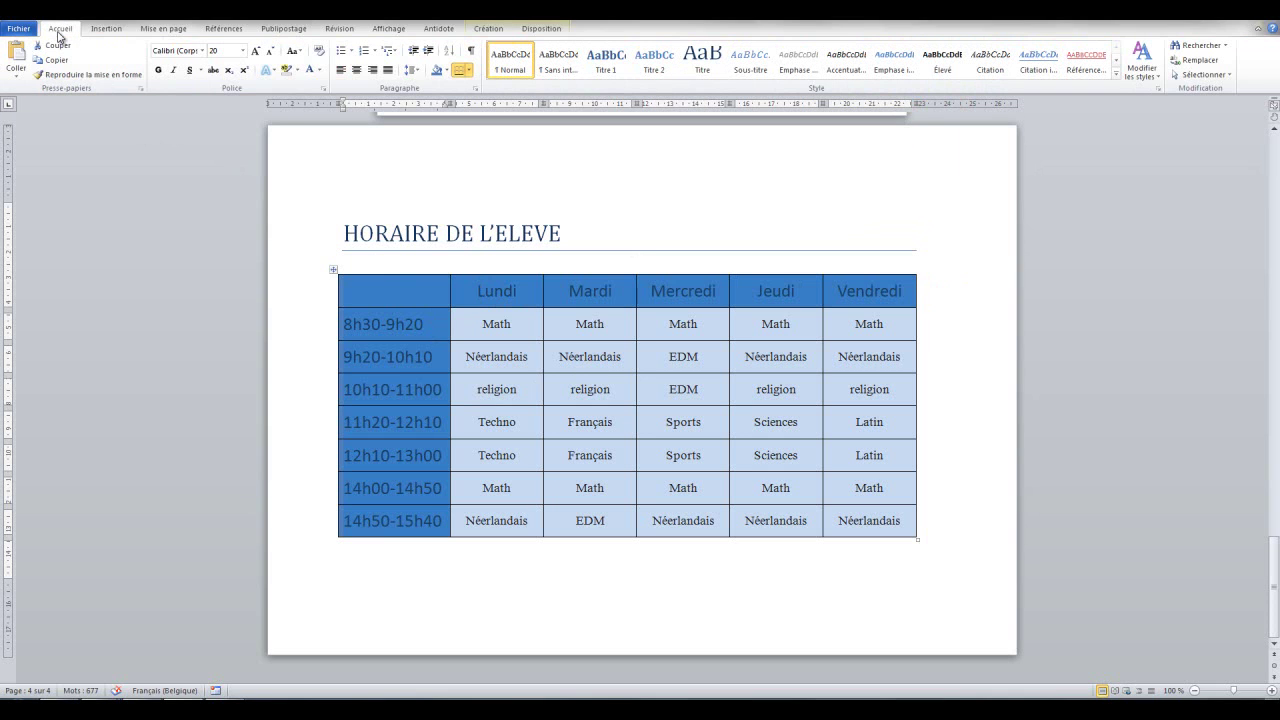
{"action": "left_click", "coordinate": [322, 71]}
{"action": "left_click", "coordinate": [313, 116]}
{"action": "left_click", "coordinate": [158, 71]}
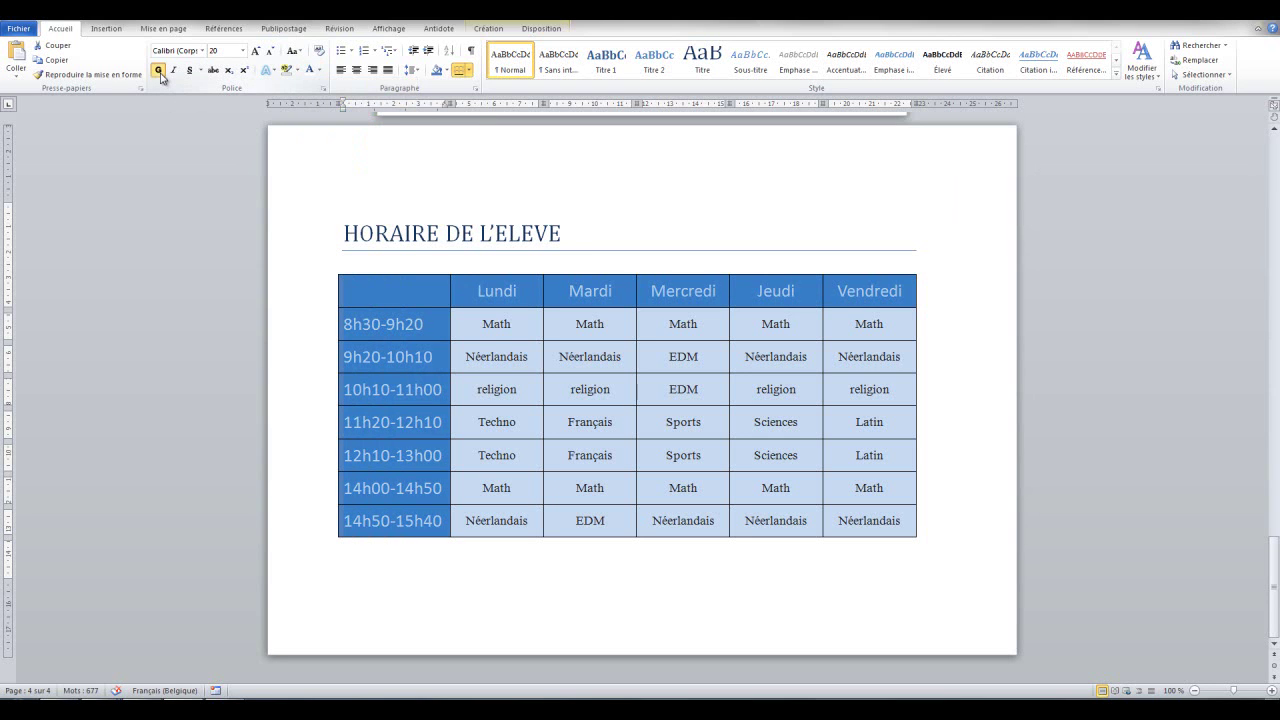
{"action": "left_click", "coordinate": [440, 569]}
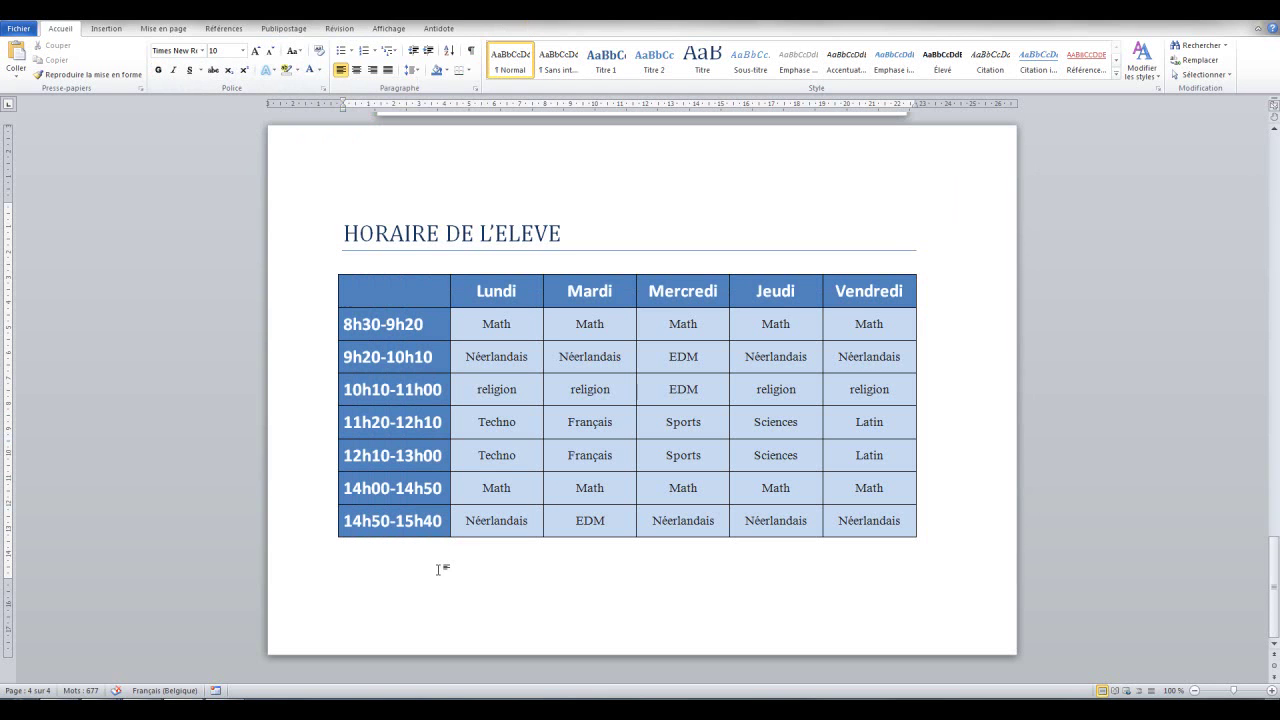